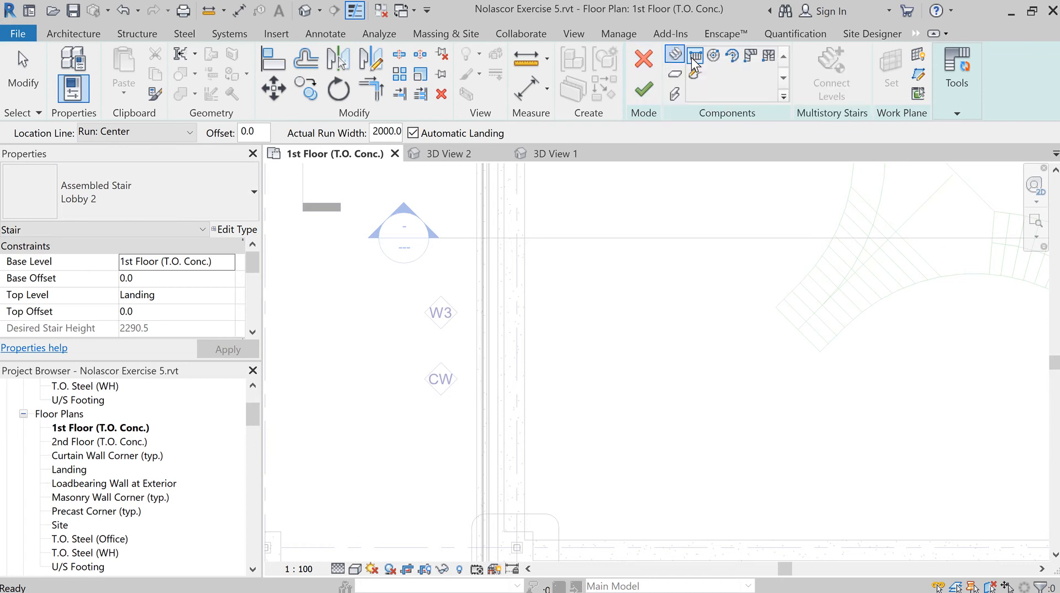
Set the new stair's top level to 2nd Floor (T.O. Conc.) and review the Lobby 2 type's calculation rules
click(190, 296)
click(230, 296)
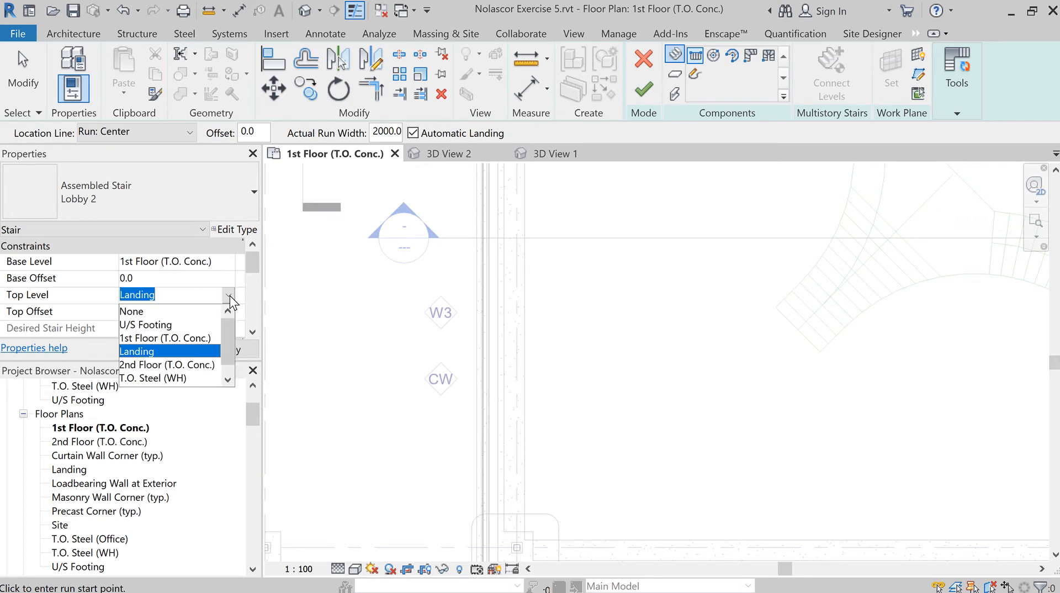
click(195, 365)
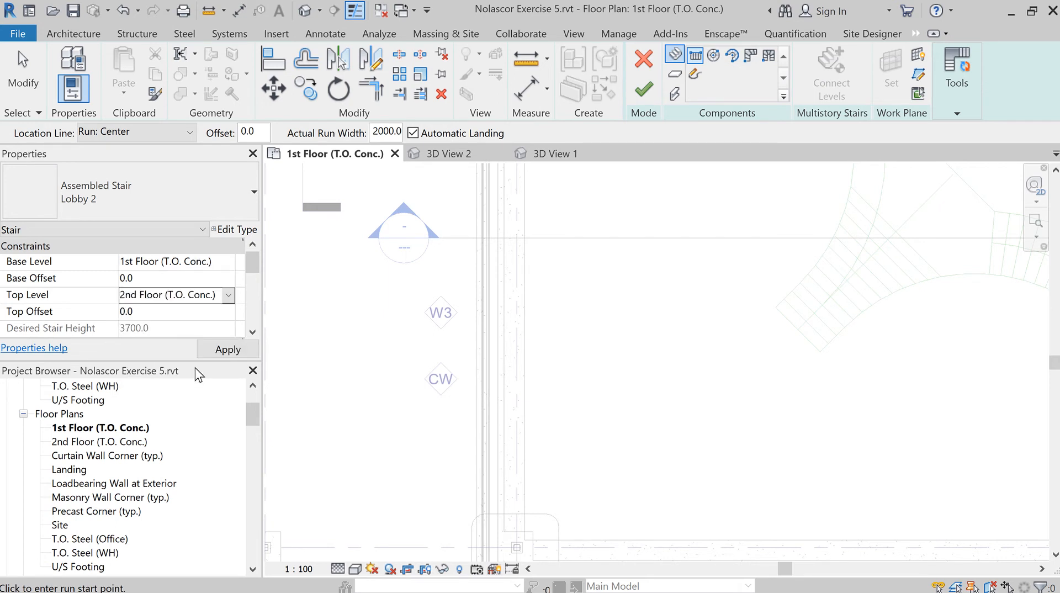
click(227, 231)
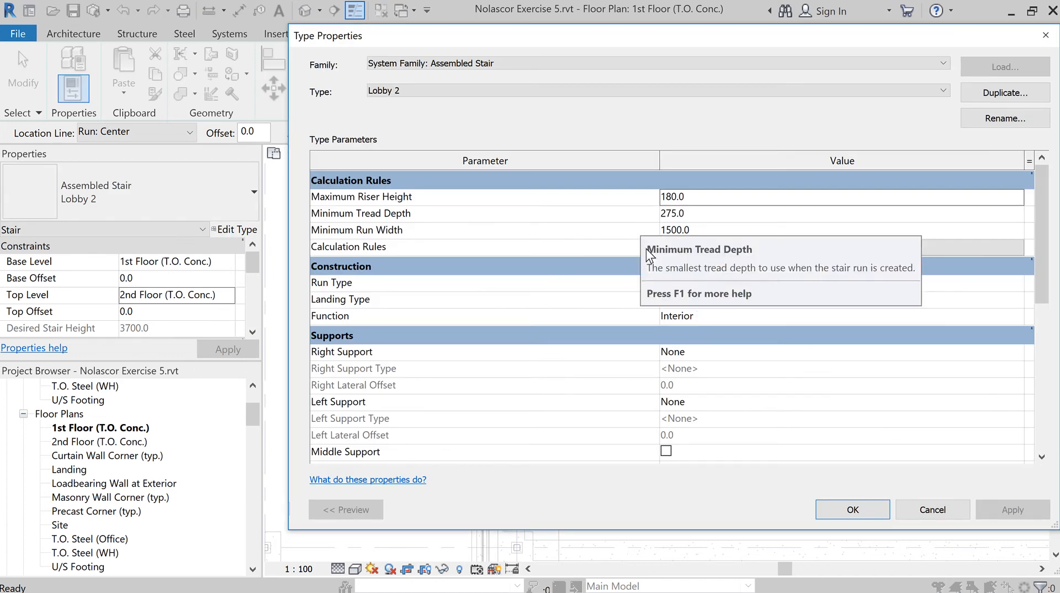
click(847, 511)
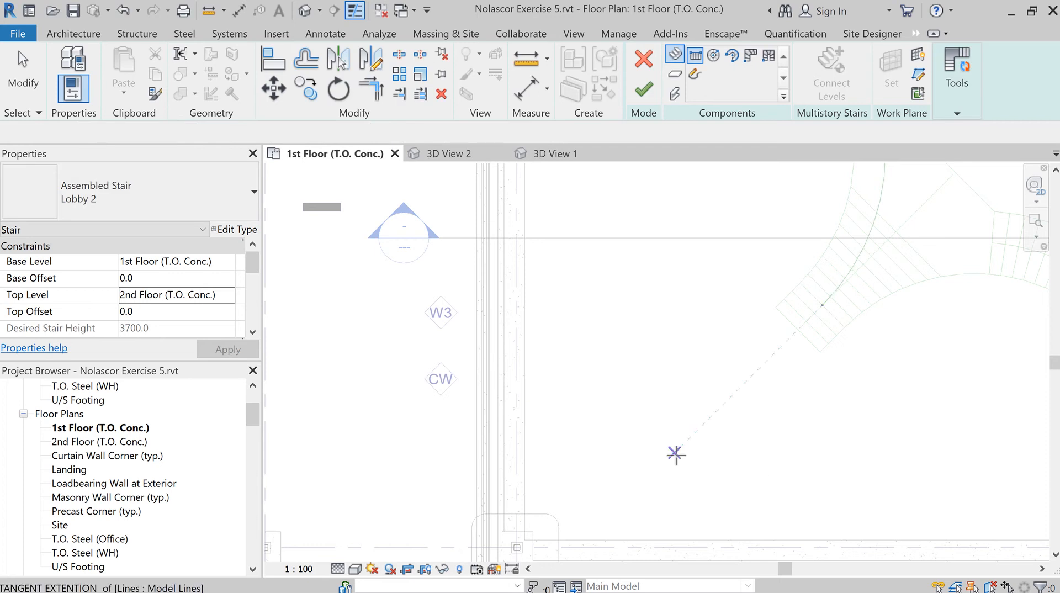
Draw a horizontal stair run about 2475 mm long and a return run about 2750 mm long above it, joined by an automatic landing
click(610, 460)
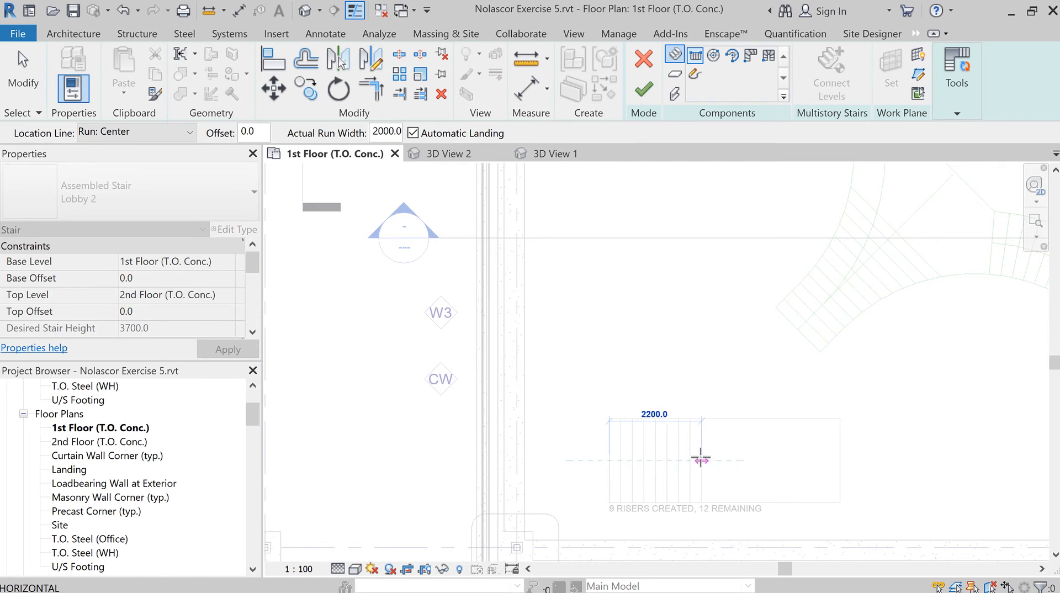
click(714, 459)
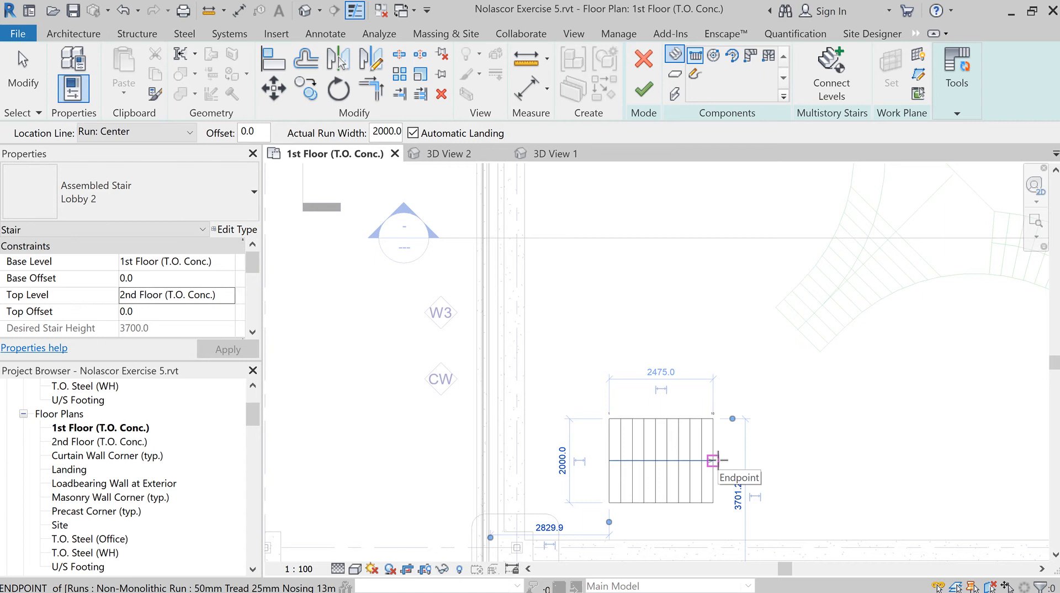
click(712, 340)
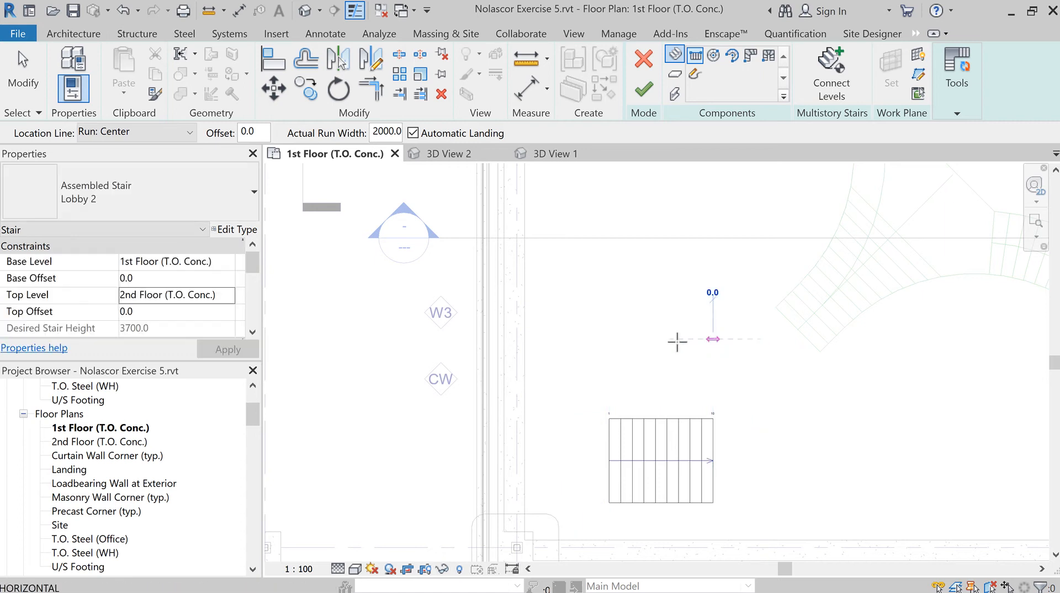
click(563, 338)
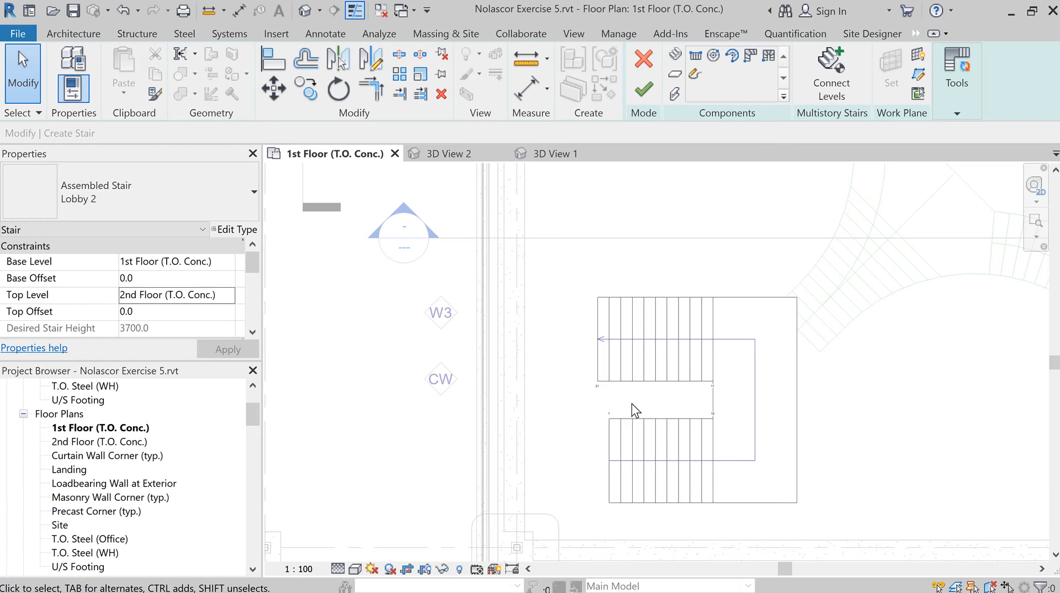
Place an aligned dimension between the facing edges of the two stair runs, beside their open ends
key(d)
key(i)
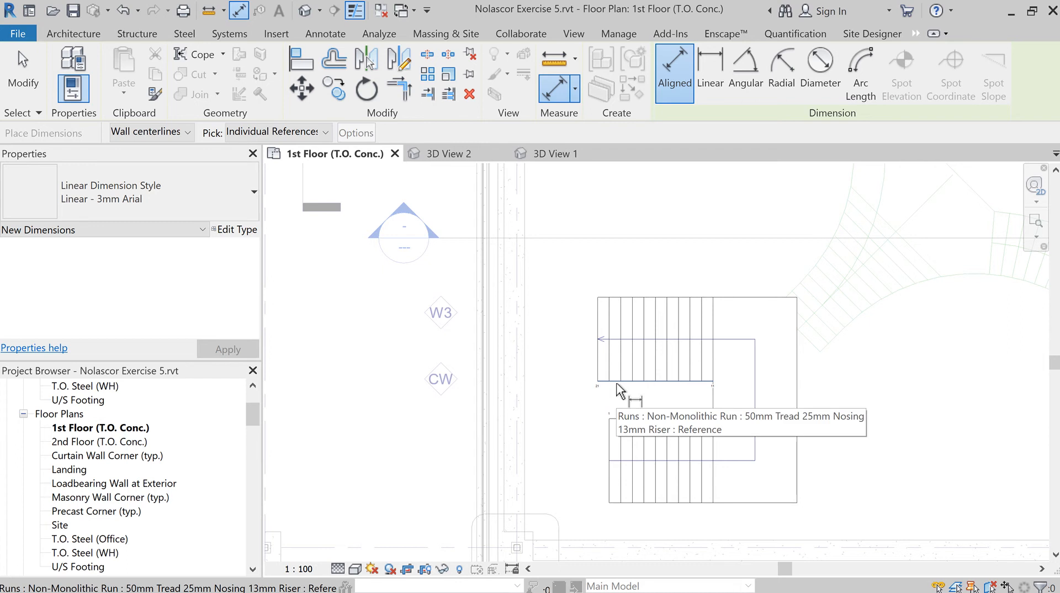
click(617, 383)
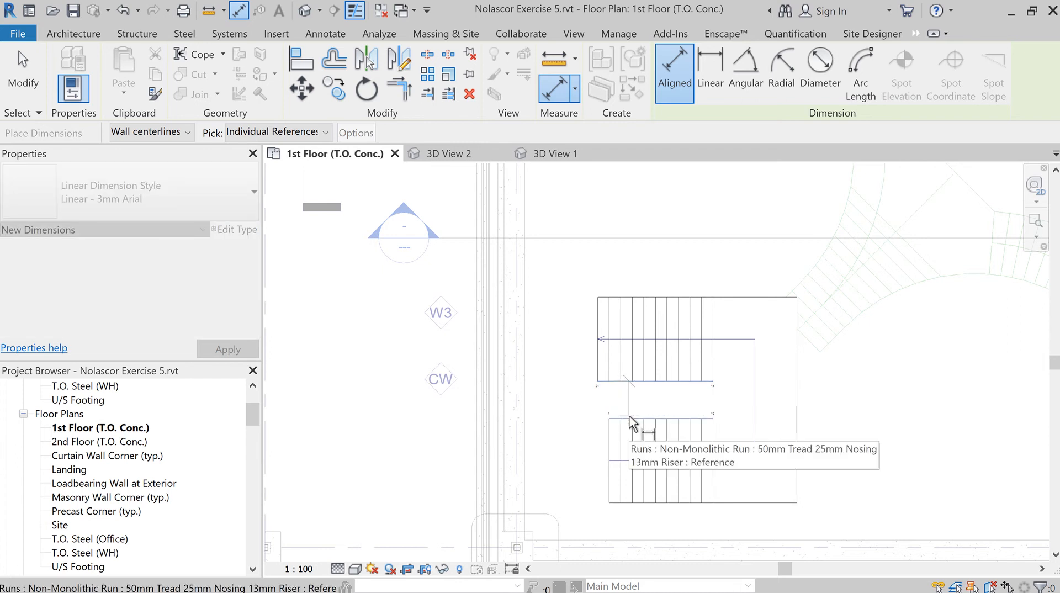
click(630, 418)
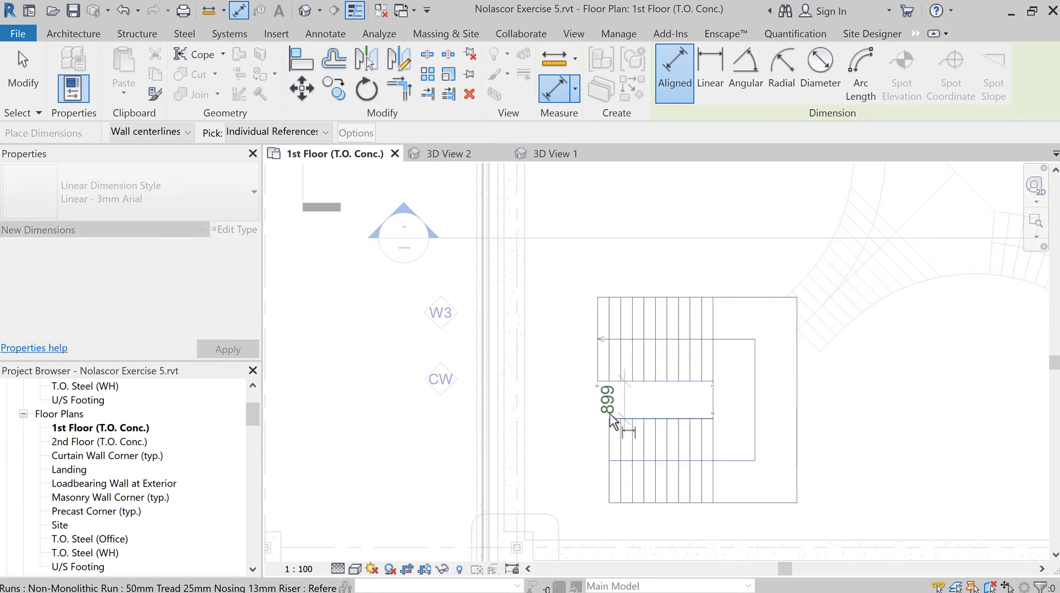
click(576, 425)
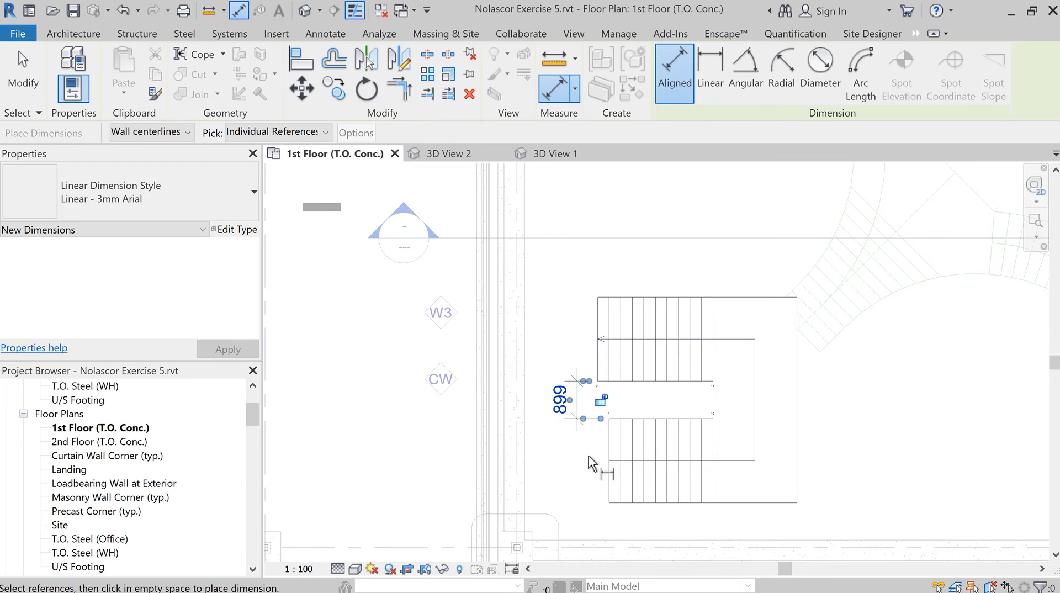
key(Escape)
key(Escape)
double_click(596, 452)
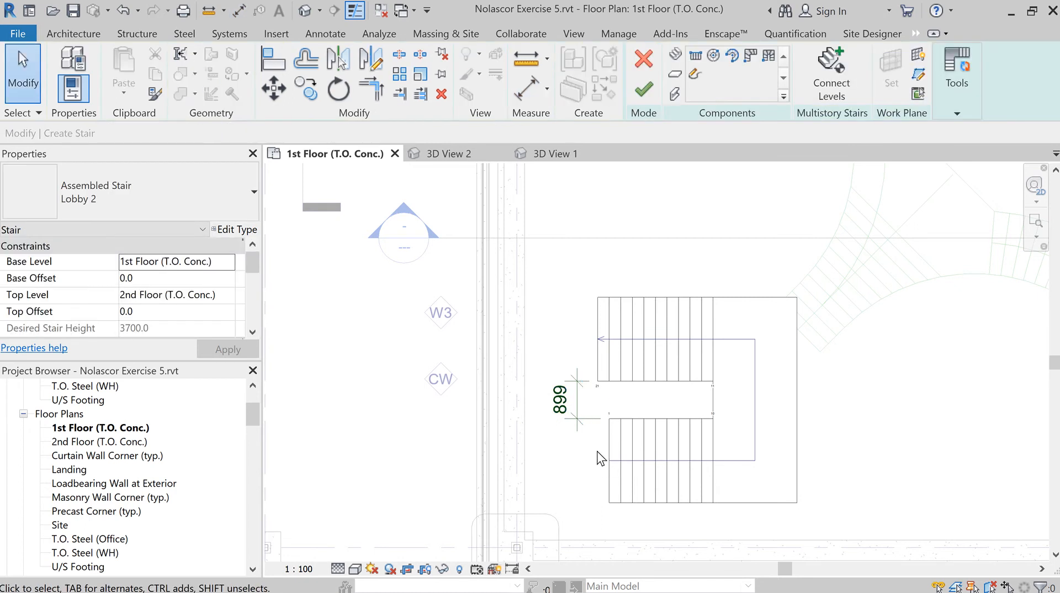
Move the lower run to set the gap between the two runs to 200 mm, and finish the stair
click(625, 447)
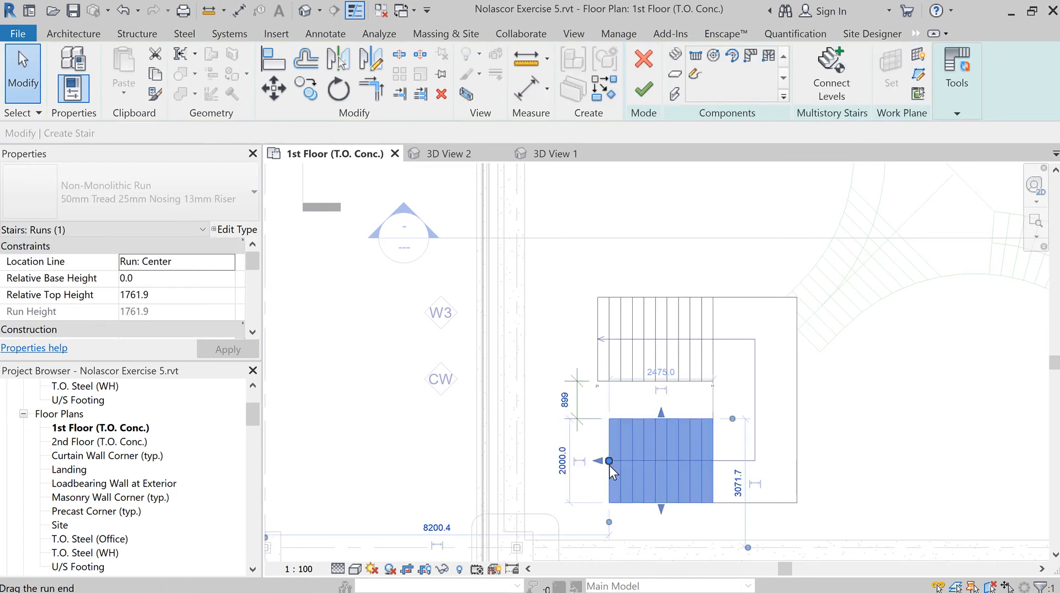
click(566, 402)
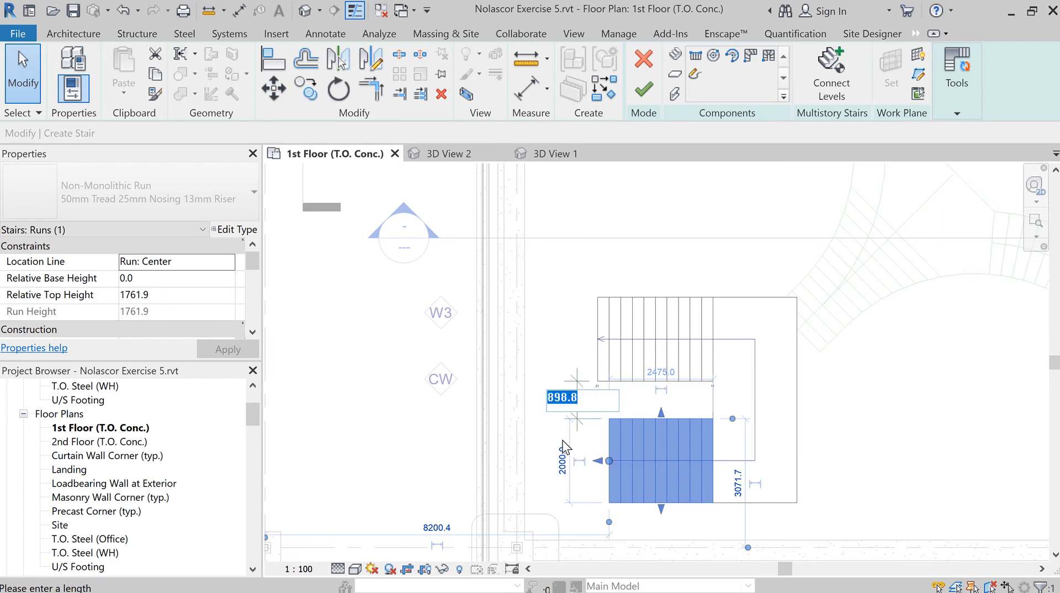
text(200)
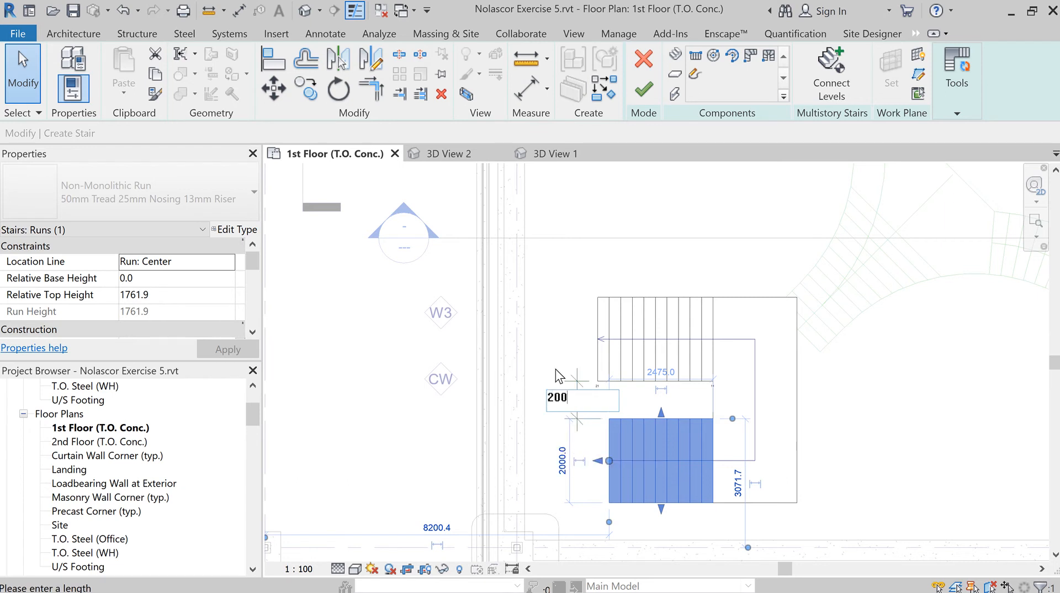
key(Return)
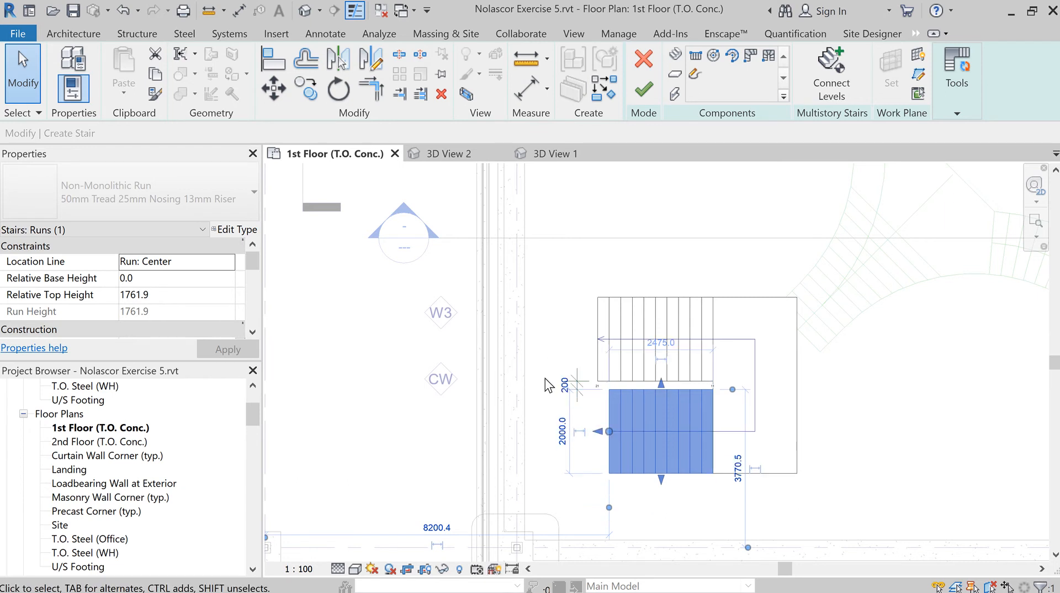
click(595, 364)
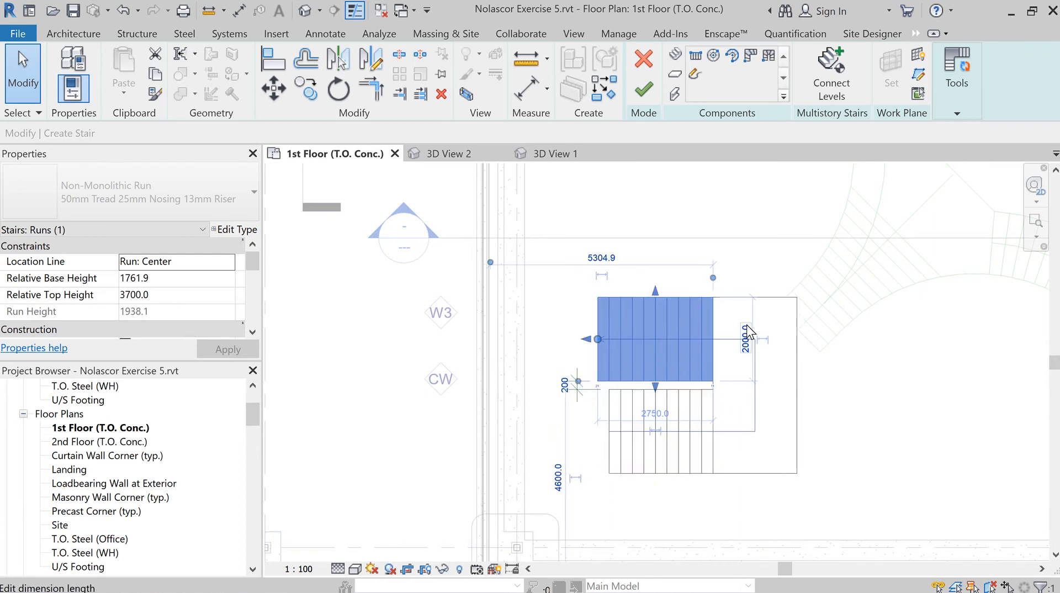
click(644, 90)
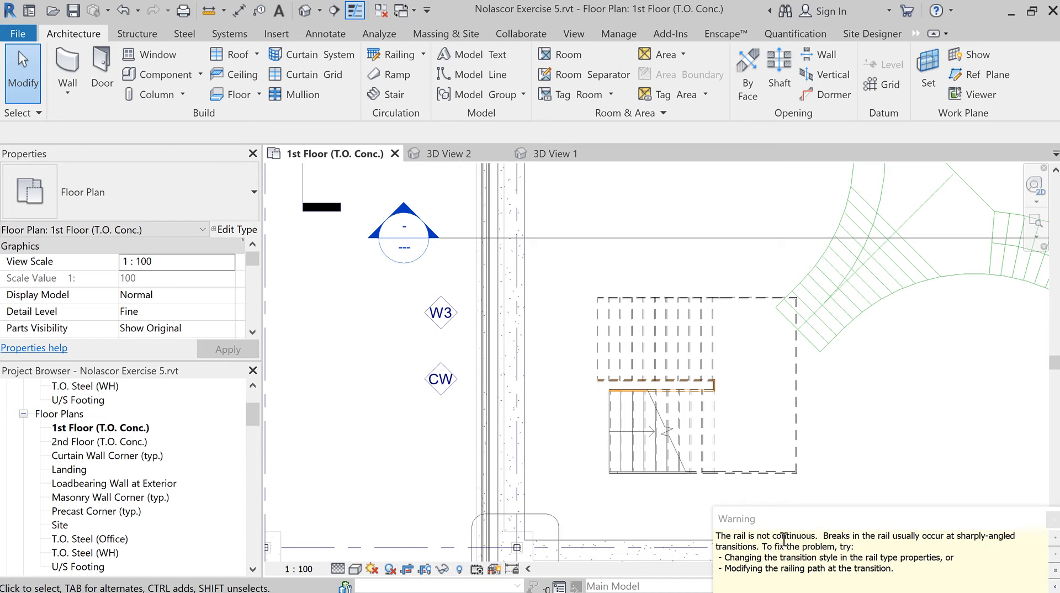
Examine the inner railing's corners where it turns at the landing, and dismiss the rail continuity warning
scroll(696, 395, up, 4)
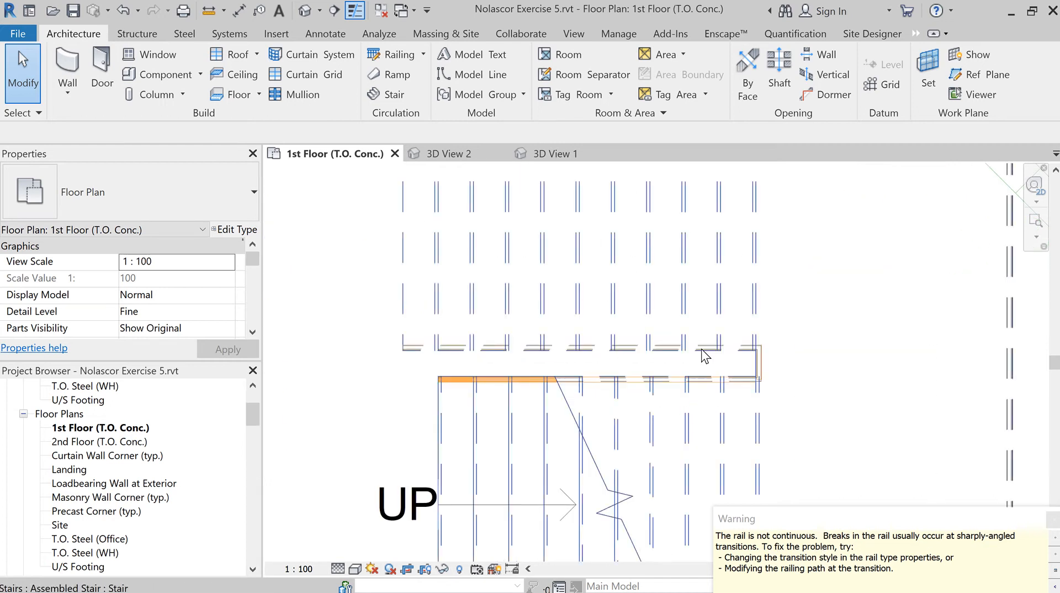
scroll(705, 356, up, 2)
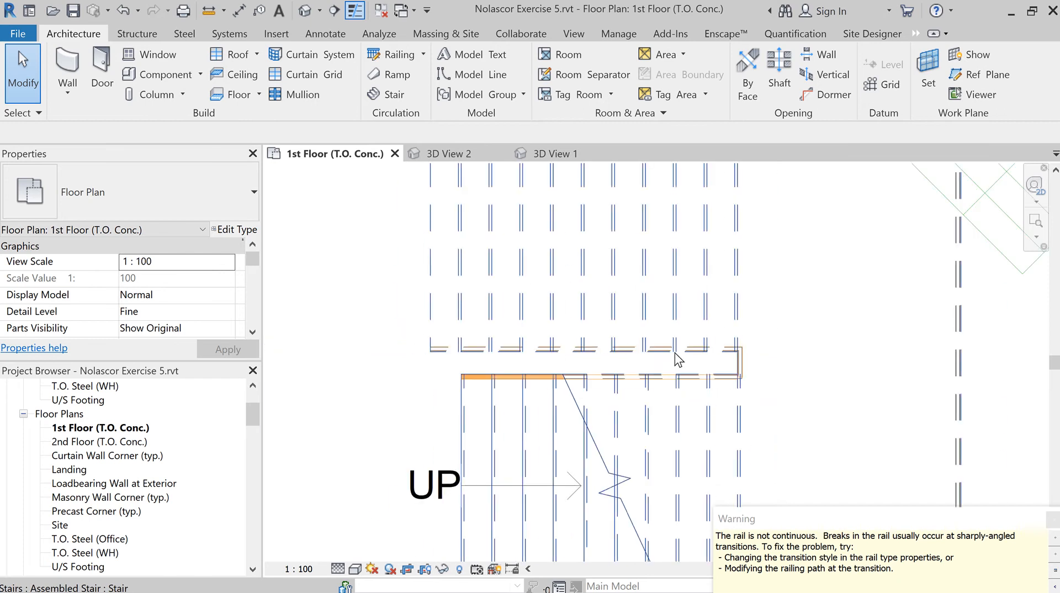
scroll(668, 356, down, 2)
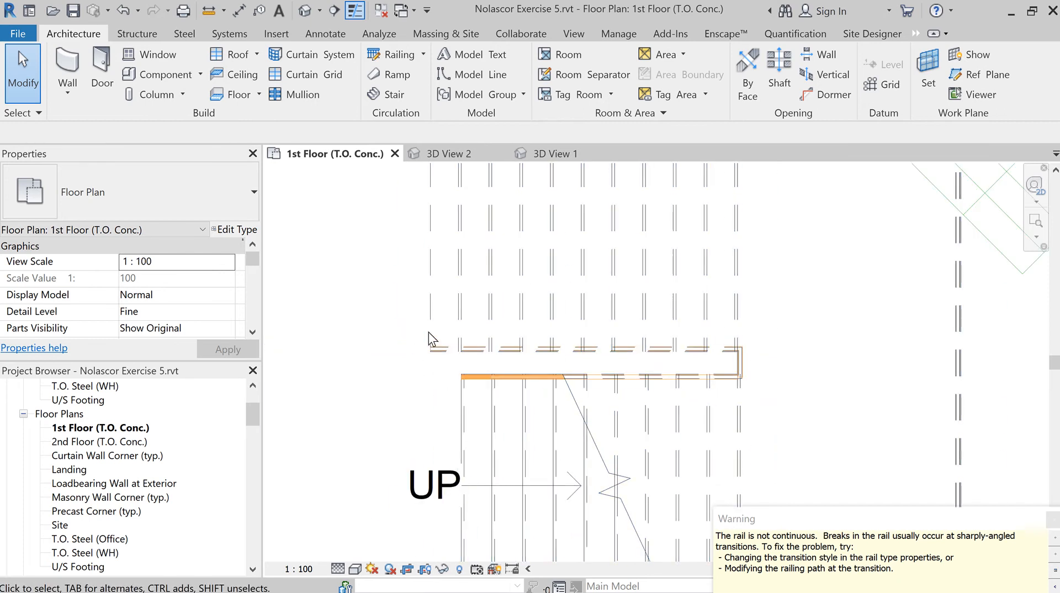
scroll(743, 352, up, 3)
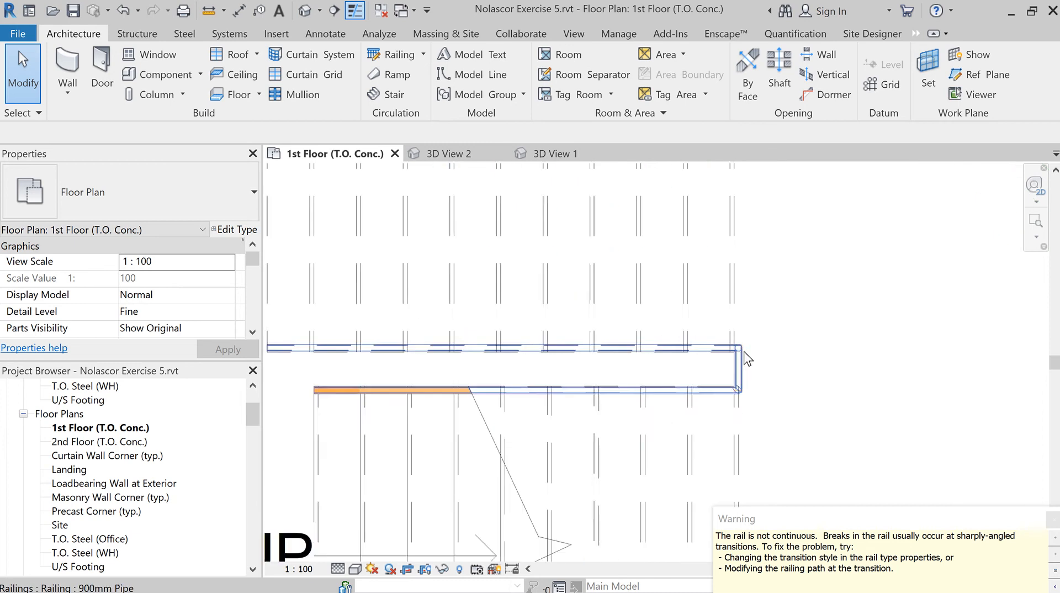
scroll(743, 351, up, 1)
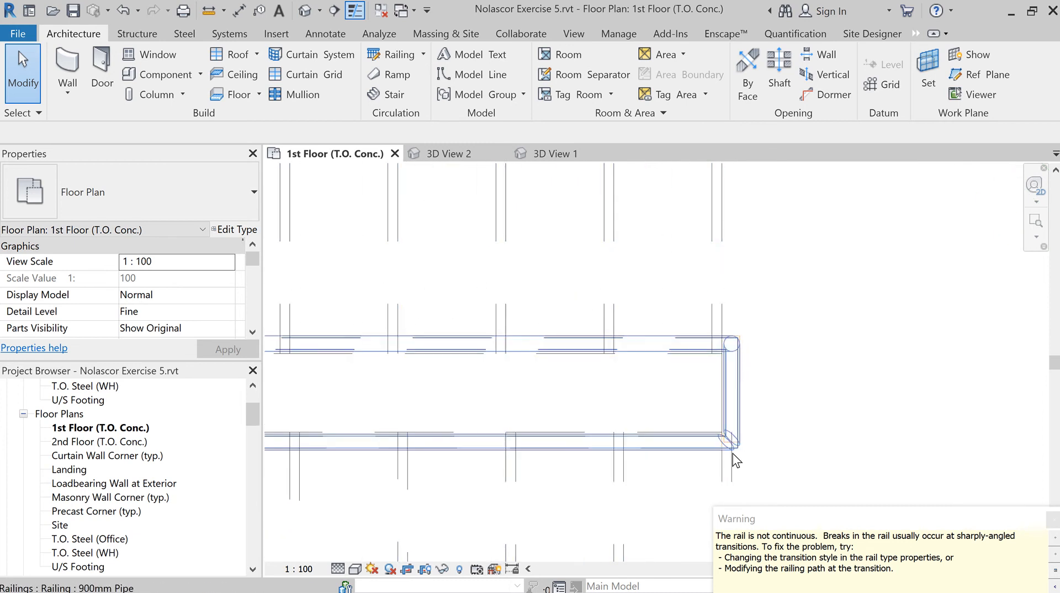
scroll(733, 452, down, 1)
scroll(739, 430, down, 1)
scroll(785, 409, down, 2)
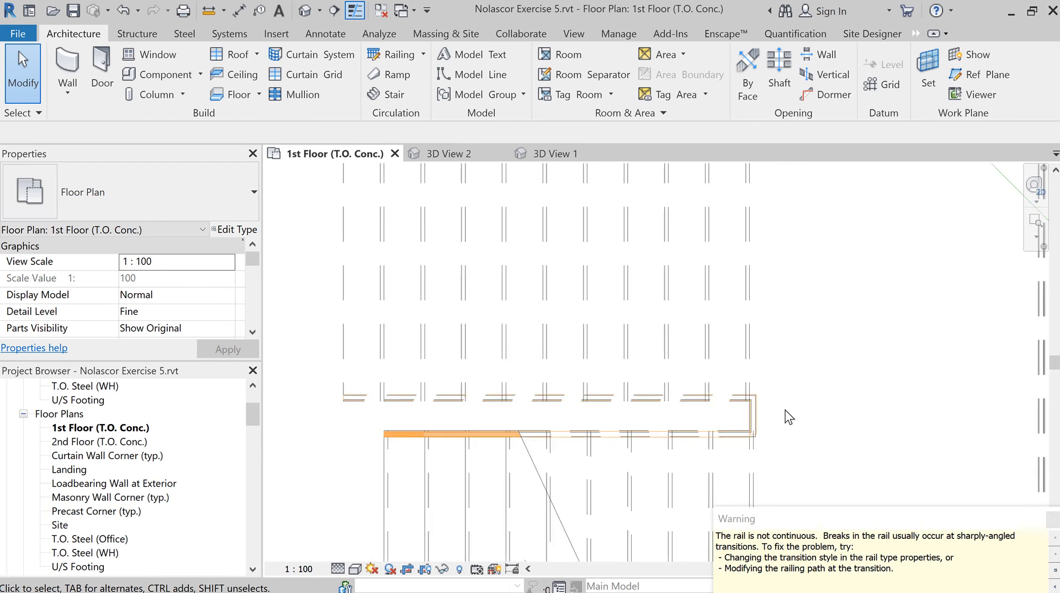
scroll(798, 420, down, 2)
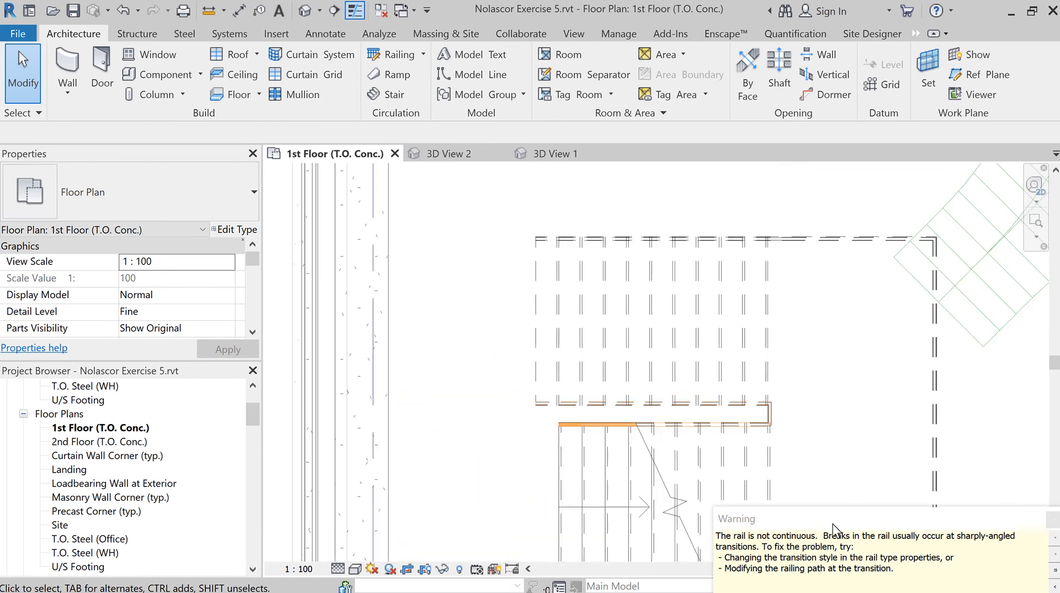
click(1052, 520)
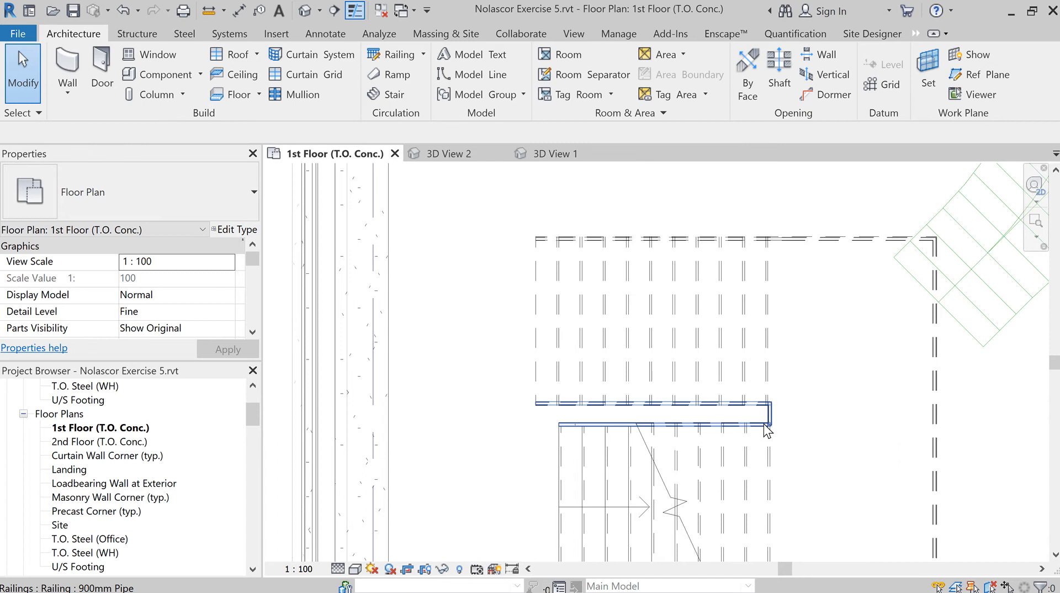
Inspect how the inner railing's two corners join beside the landing, checking the railing and the stair separately
scroll(742, 419, up, 2)
scroll(839, 426, up, 4)
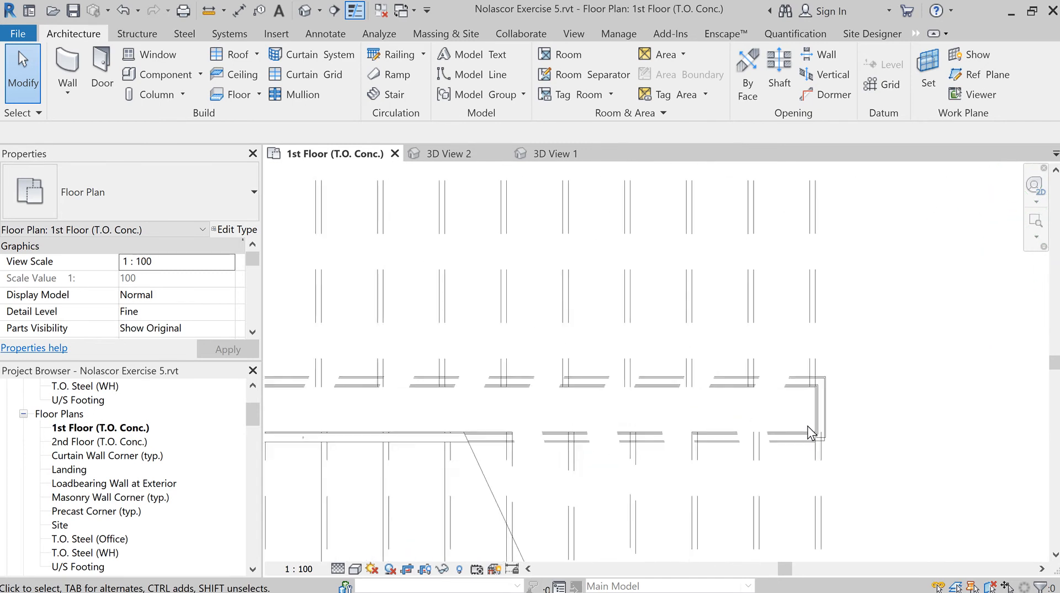
scroll(852, 434, down, 6)
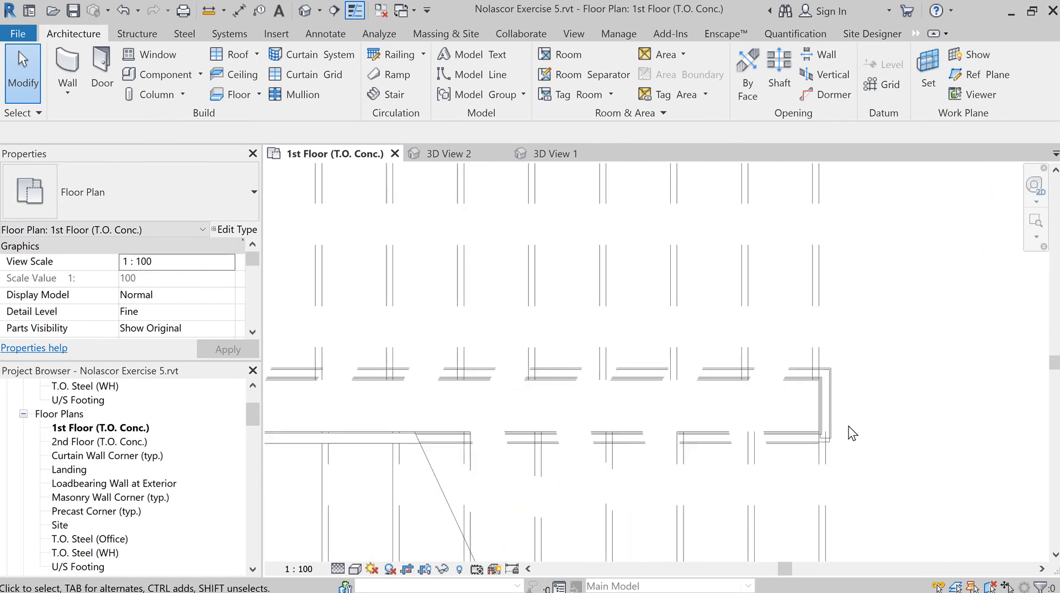
middle_drag(862, 435, 807, 432)
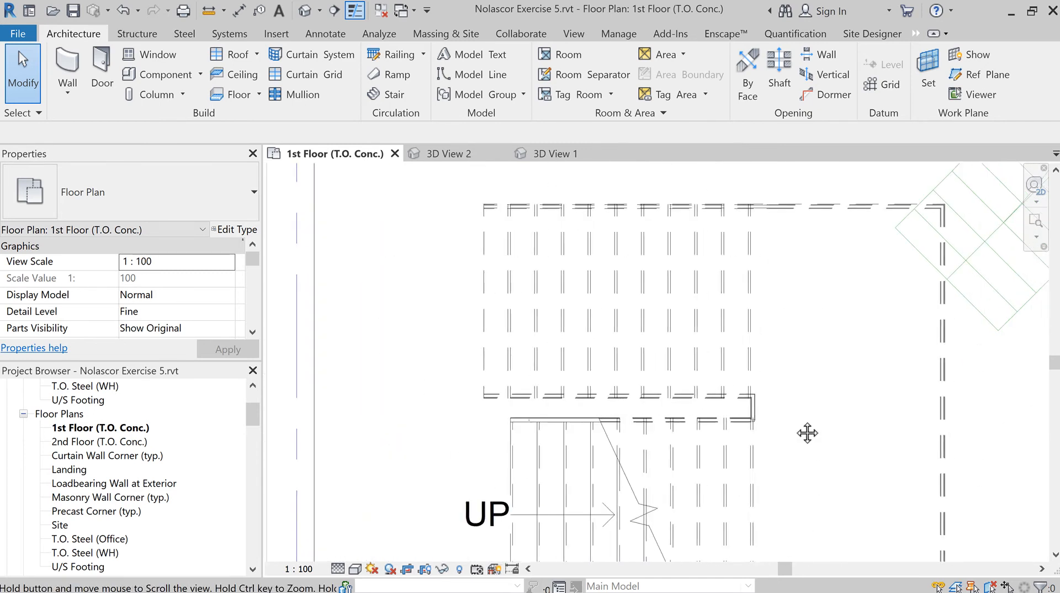
scroll(748, 426, up, 4)
scroll(770, 391, up, 5)
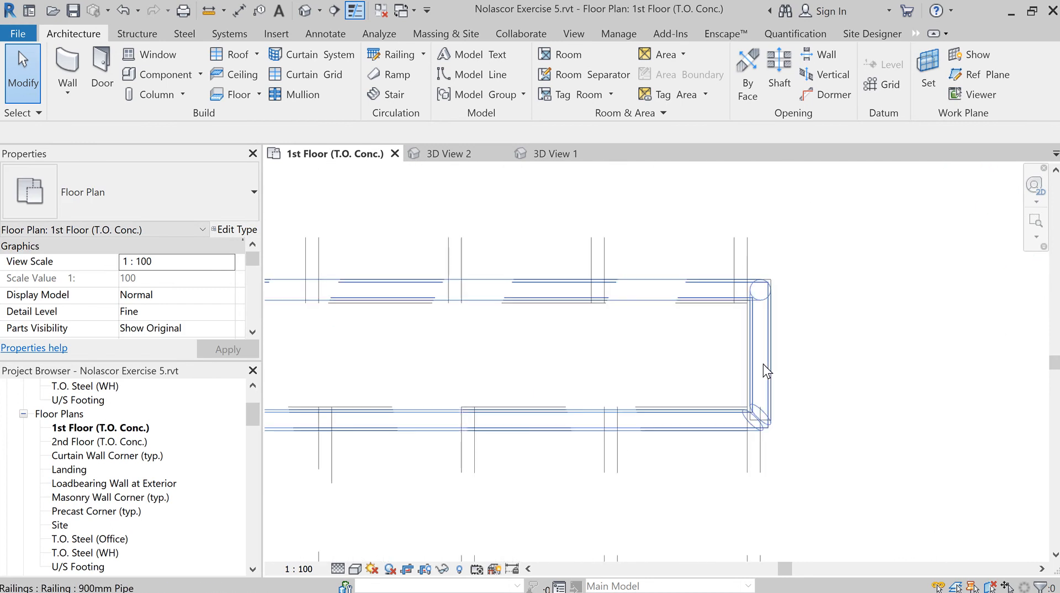
click(763, 363)
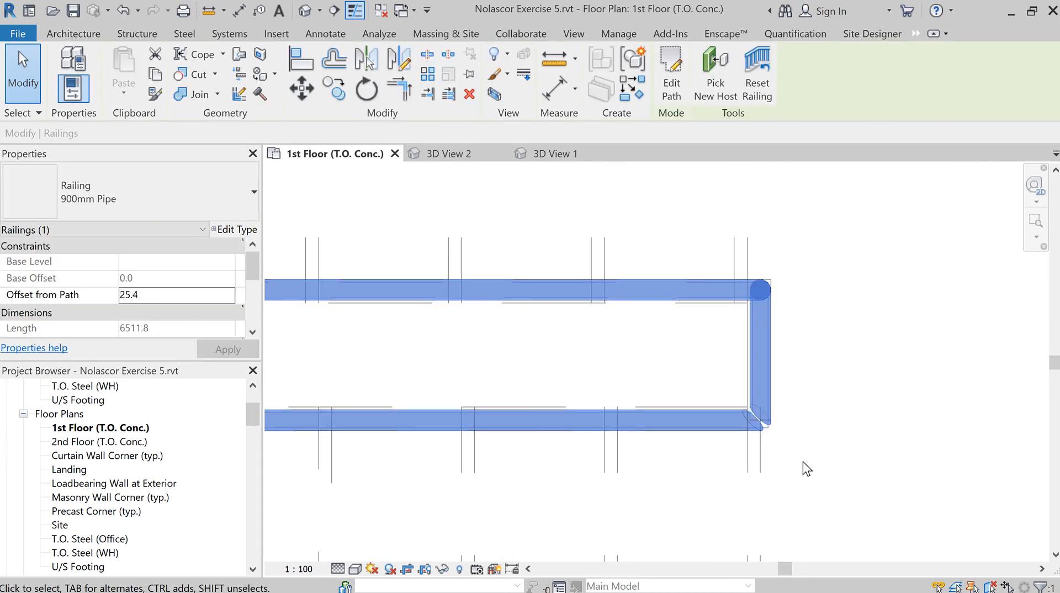
scroll(814, 462, down, 2)
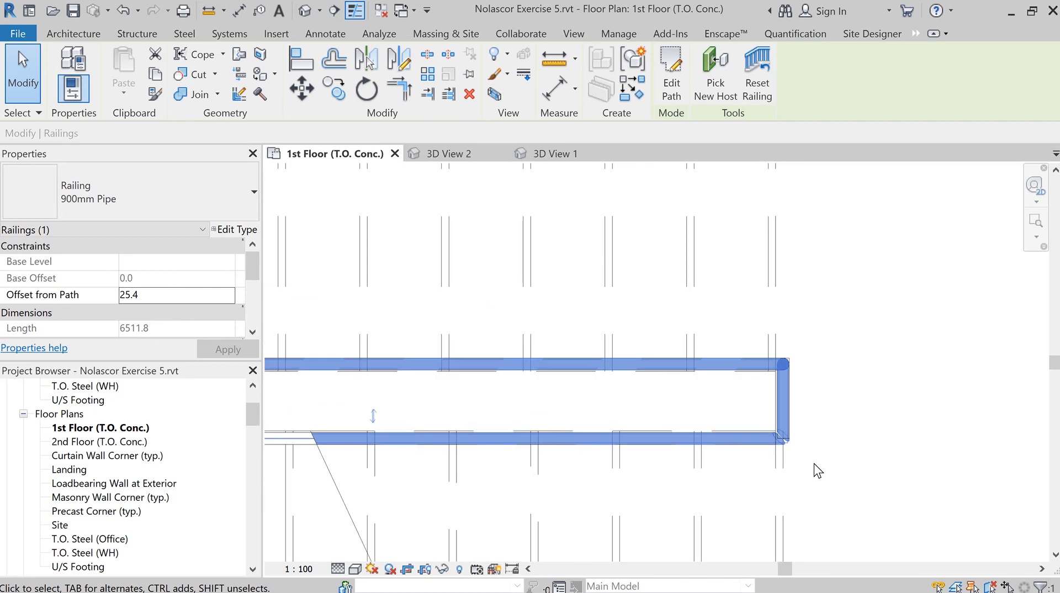
click(767, 306)
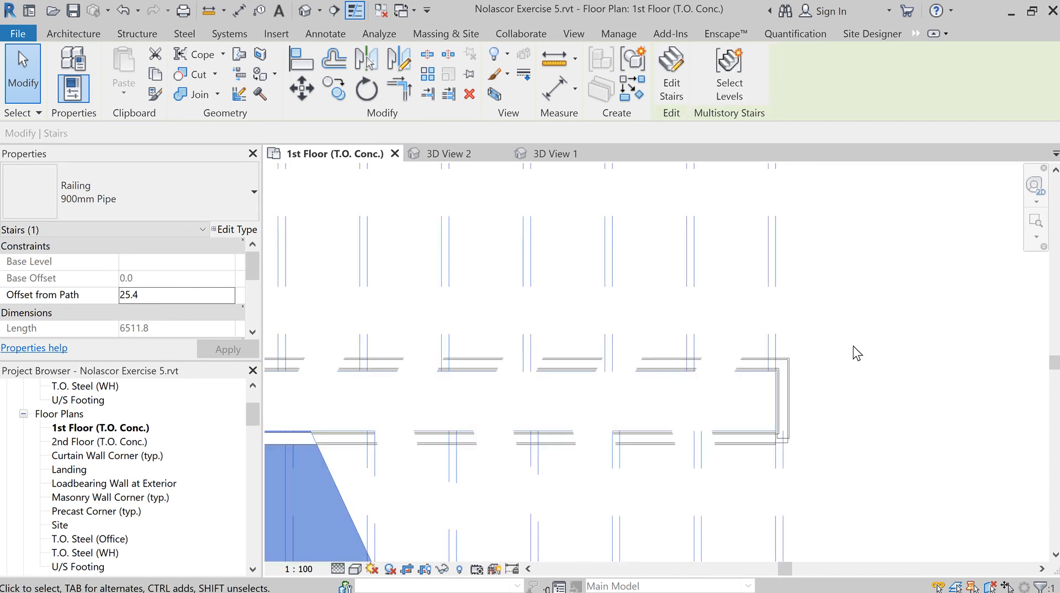
Move the short end segment of the inner railing's path 25 mm toward the landing, and finish the path edit
click(788, 398)
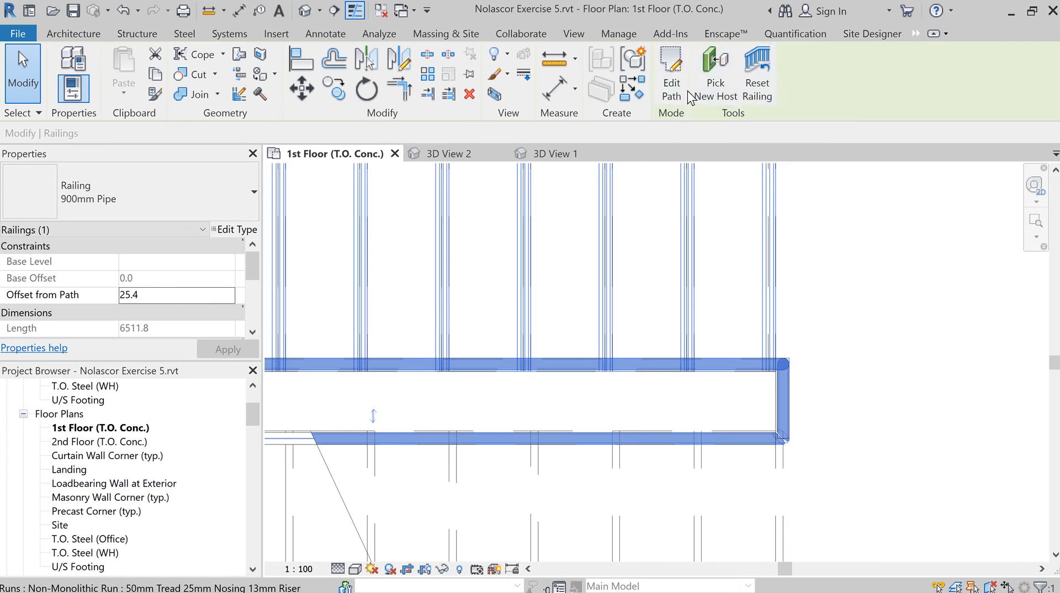
click(672, 83)
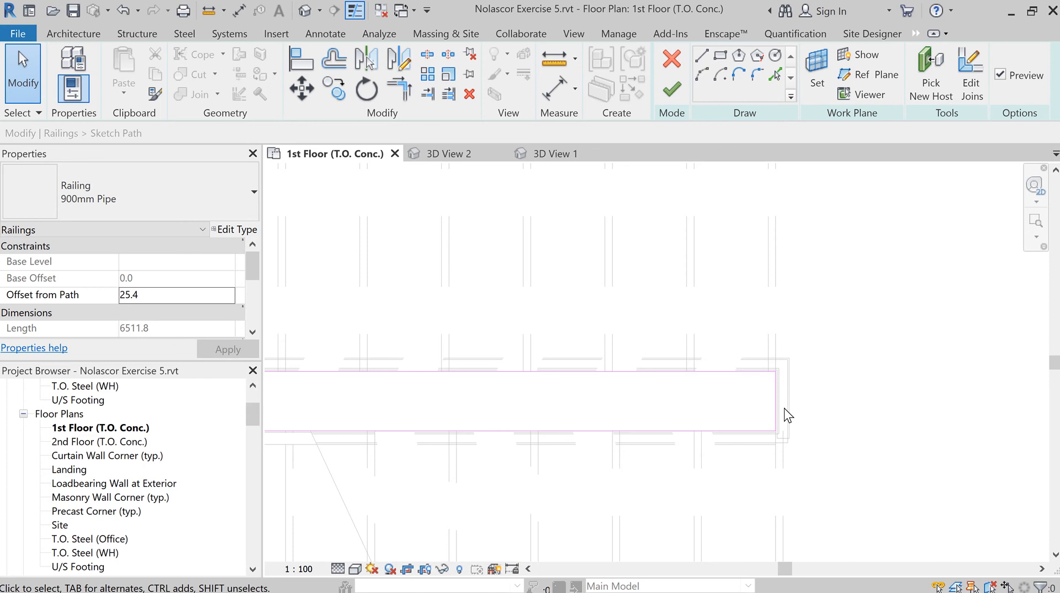
scroll(784, 409, up, 4)
click(764, 390)
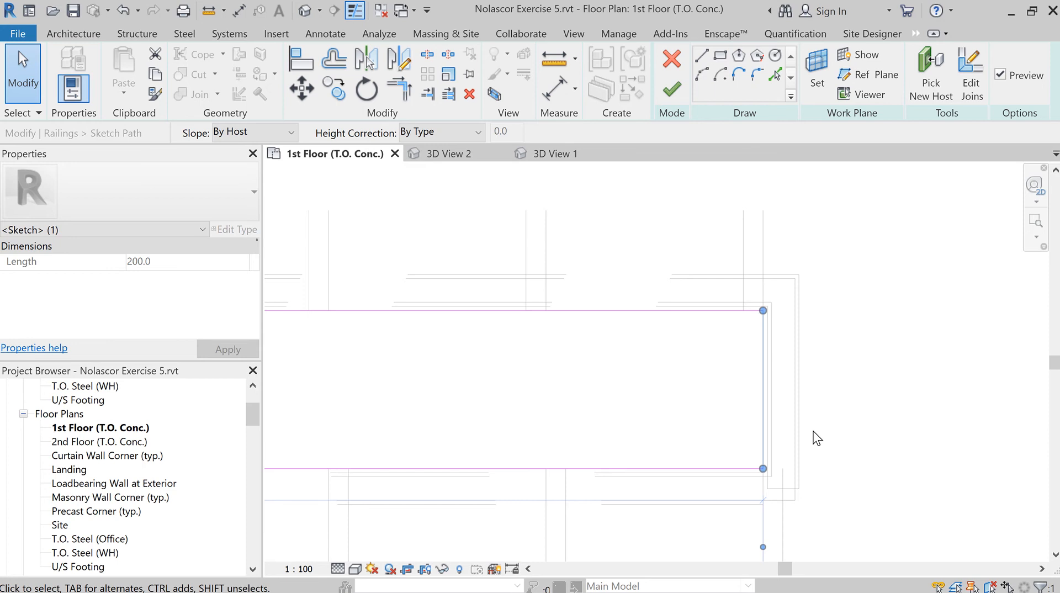
key(Right)
key(Right)
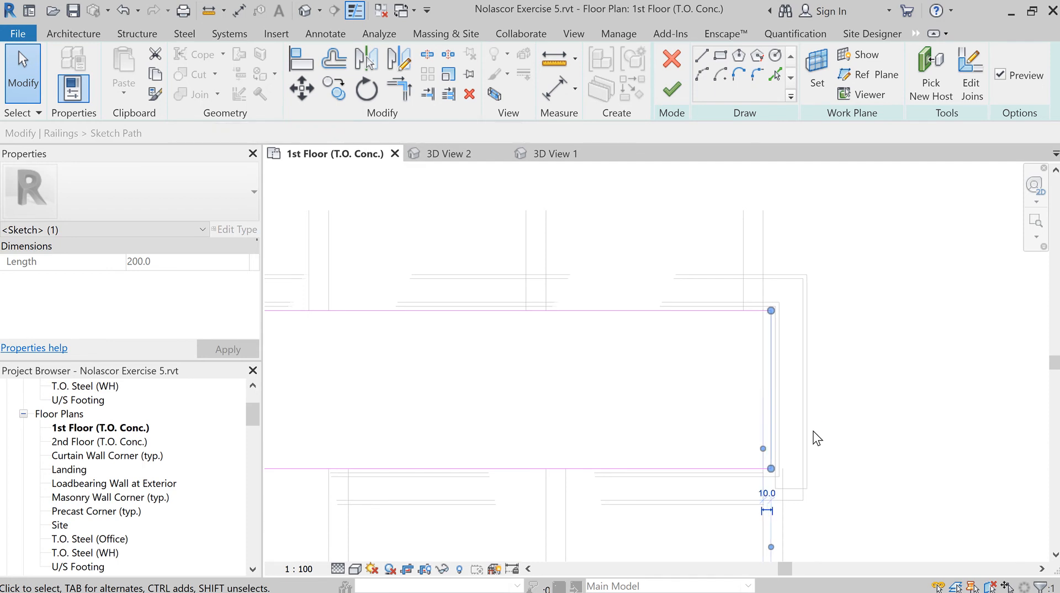
key(Right)
key(Right)
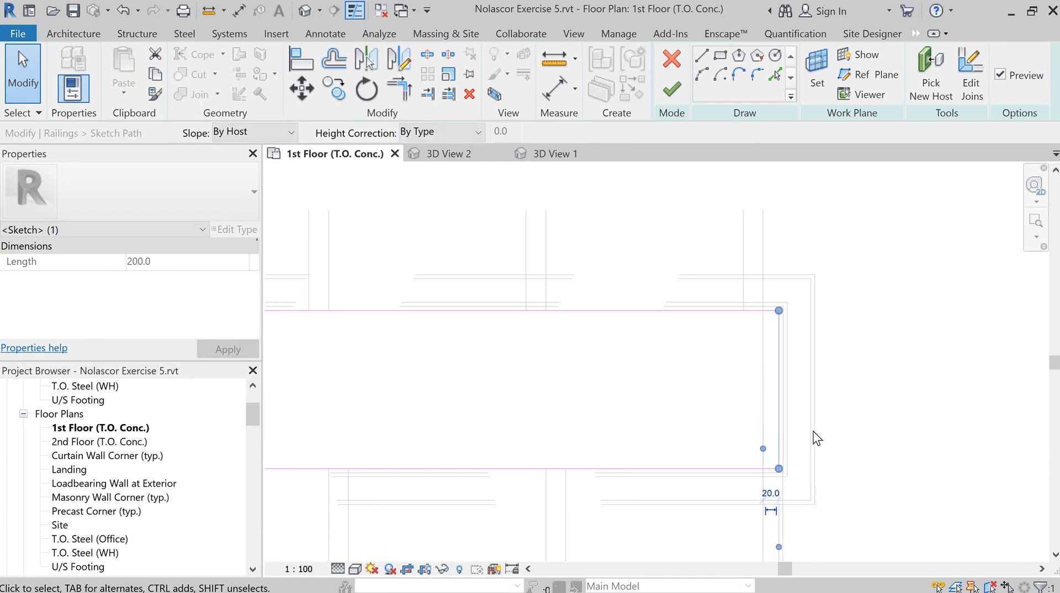
key(Right)
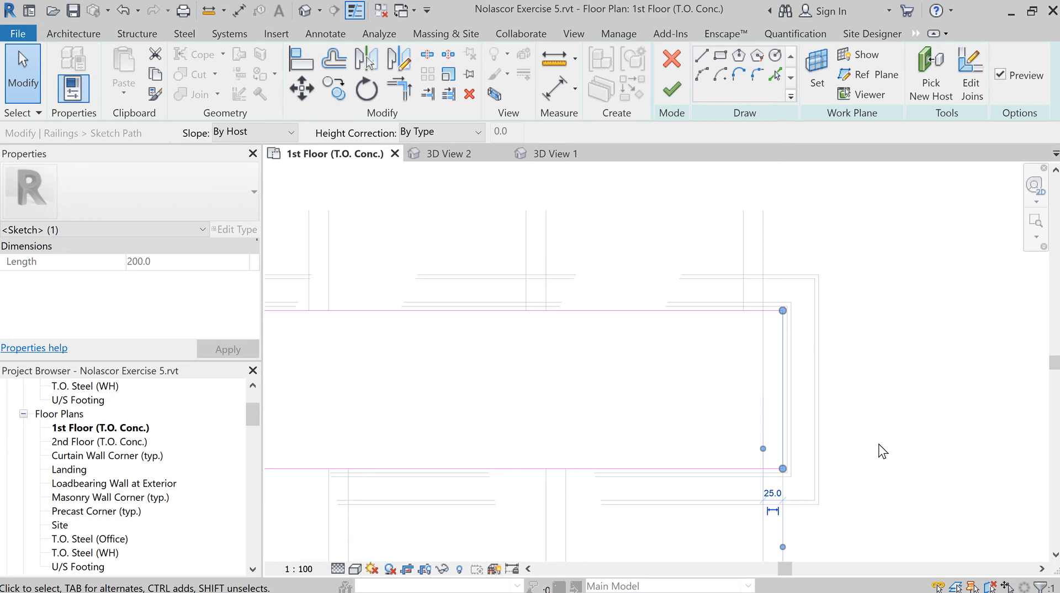
click(673, 90)
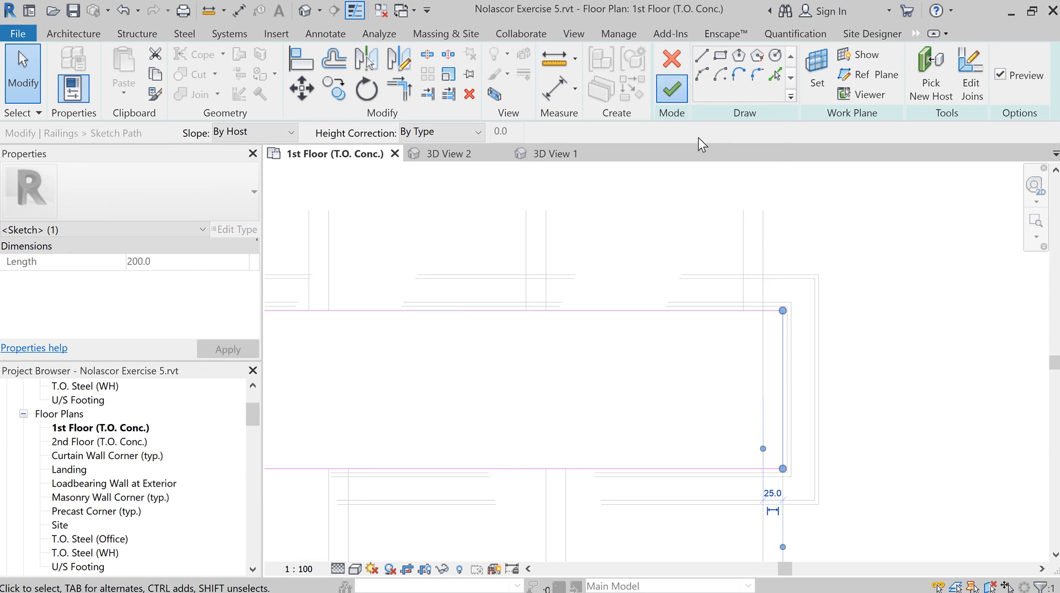
Check the inner railing's reworked corners and the outer railing that runs around the landing
scroll(869, 484, down, 4)
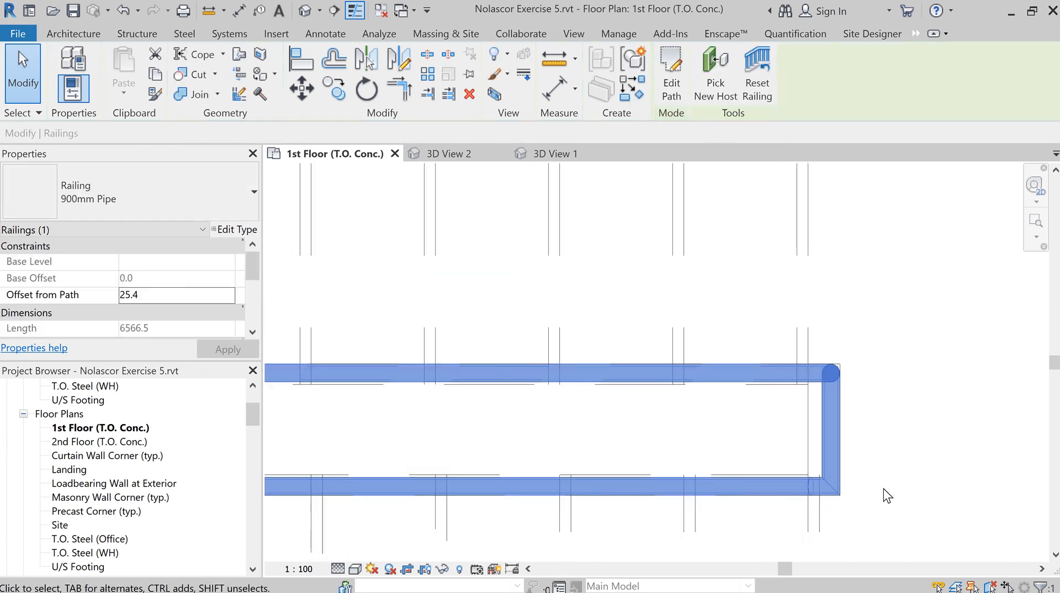
scroll(933, 491, down, 5)
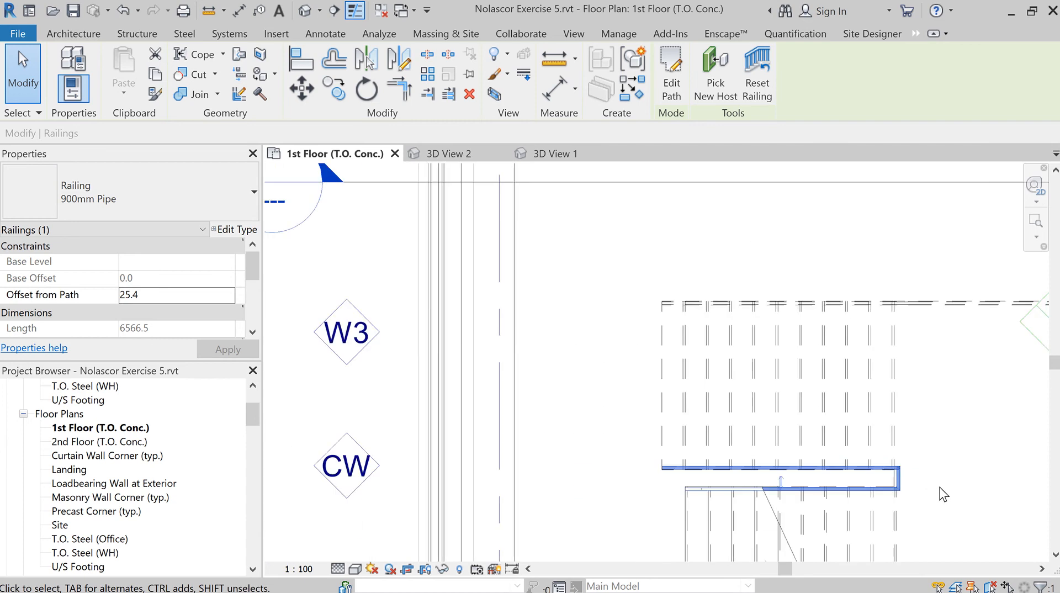
middle_drag(922, 485, 777, 423)
scroll(803, 456, down, 1)
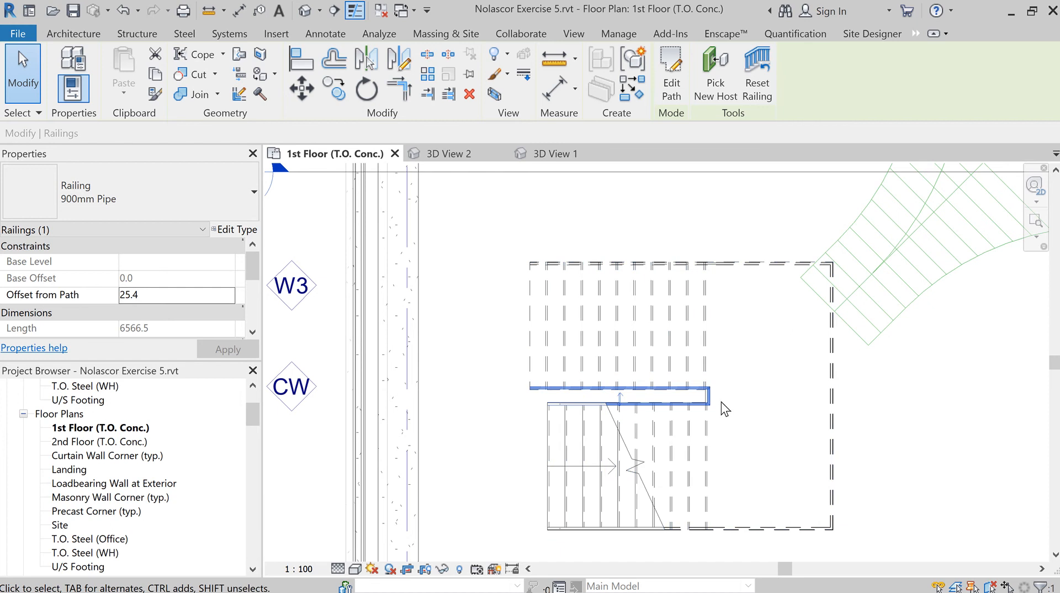
scroll(709, 403, up, 3)
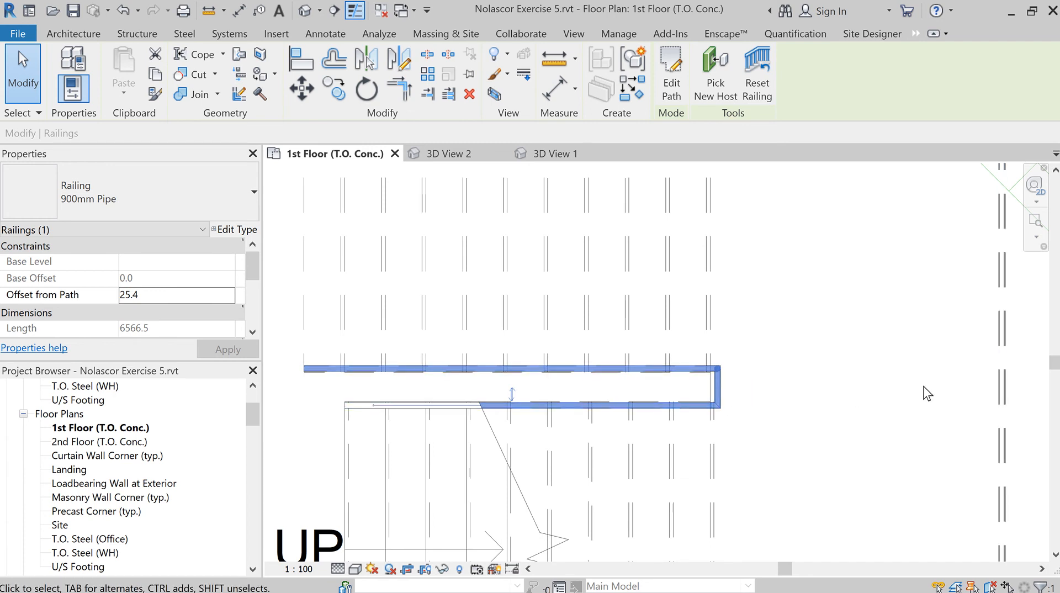
scroll(788, 411, down, 4)
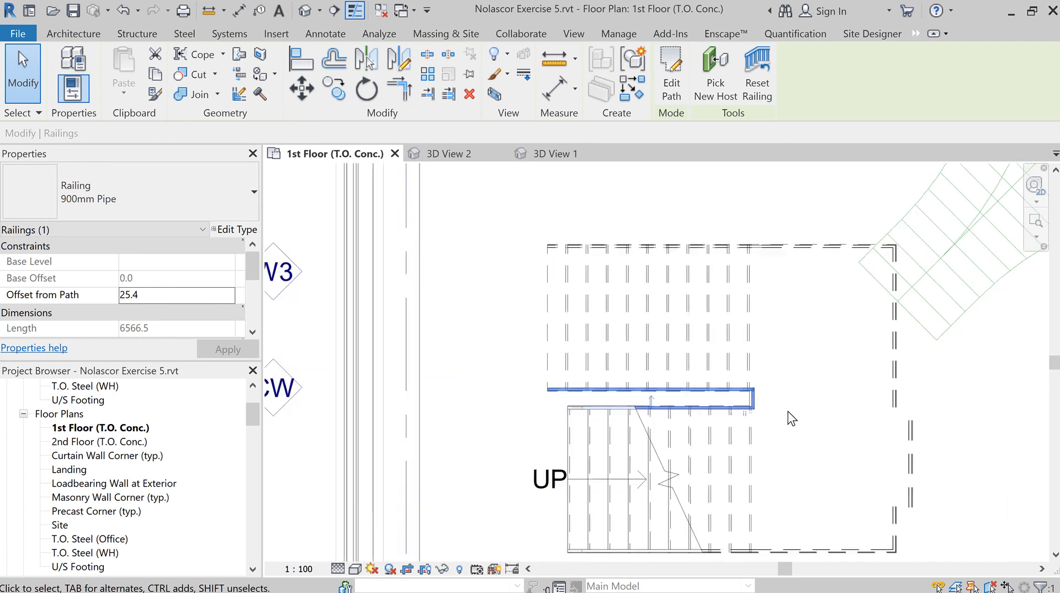
click(871, 416)
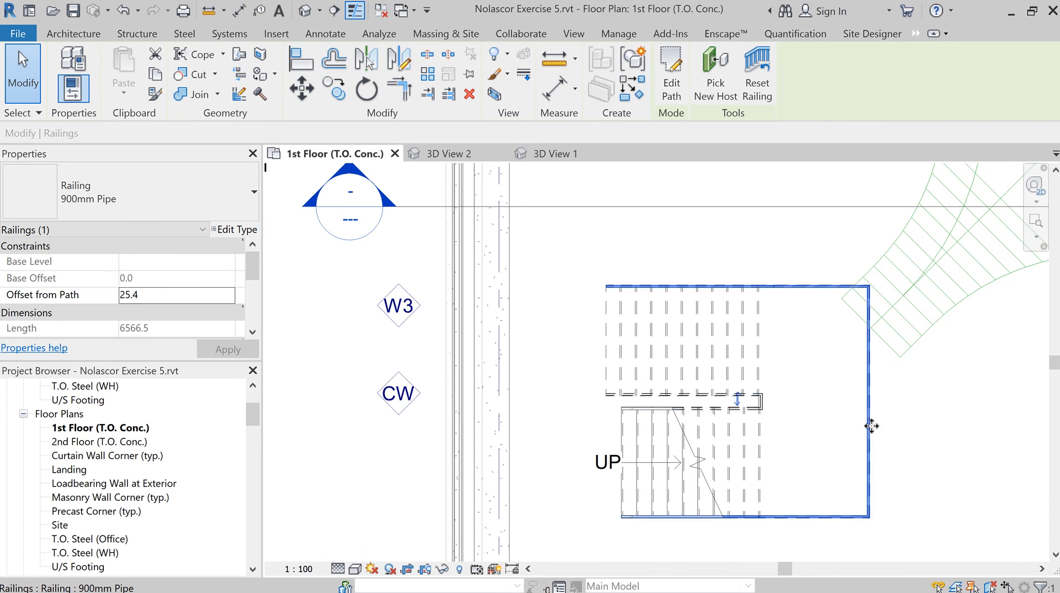
Edit the stair to set the landing's depth to 2200 mm, and finish the stair
click(758, 448)
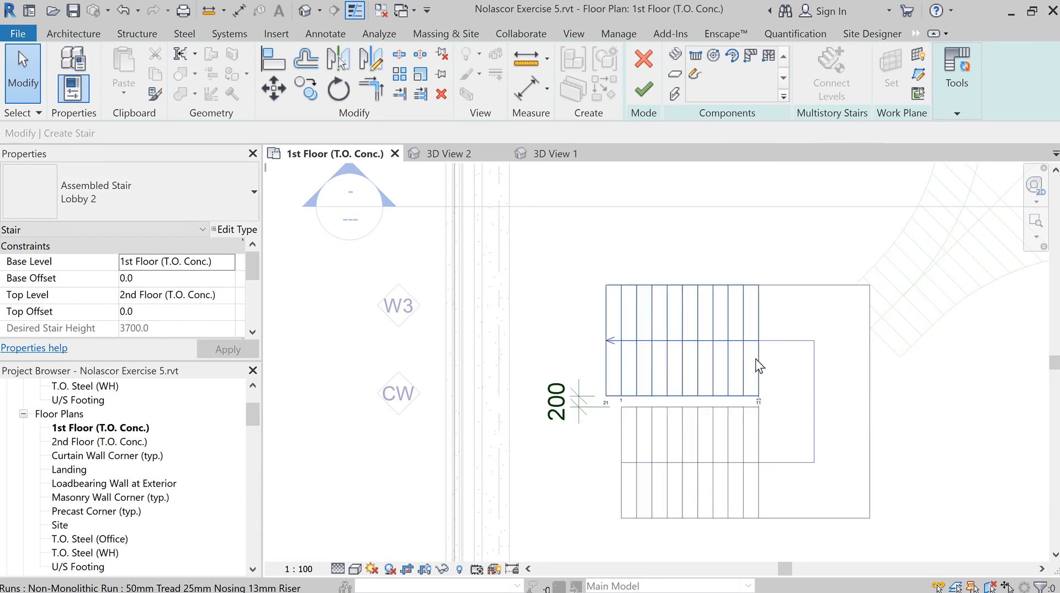
click(840, 377)
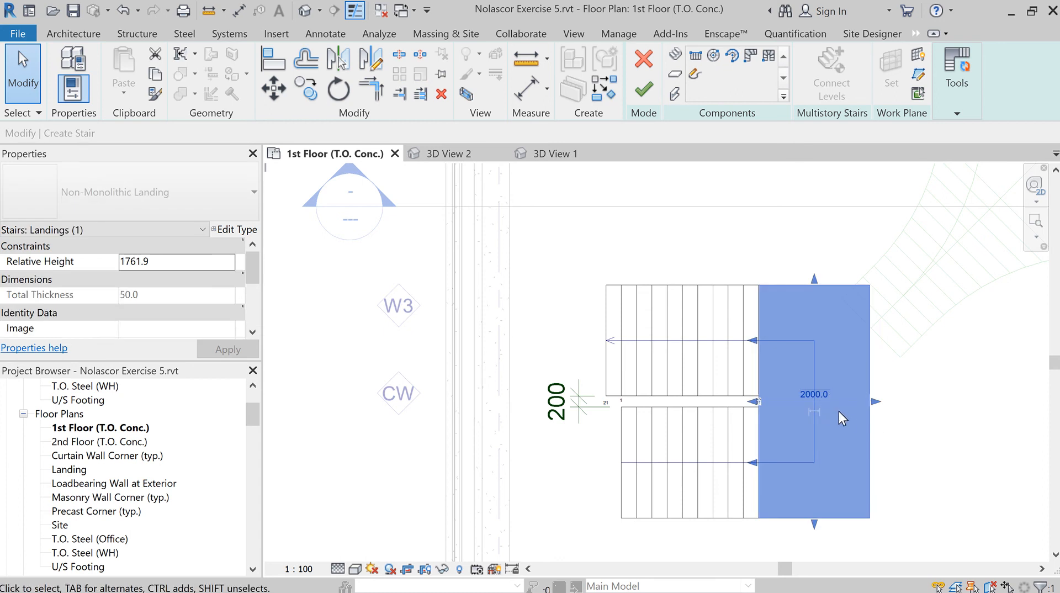
click(819, 396)
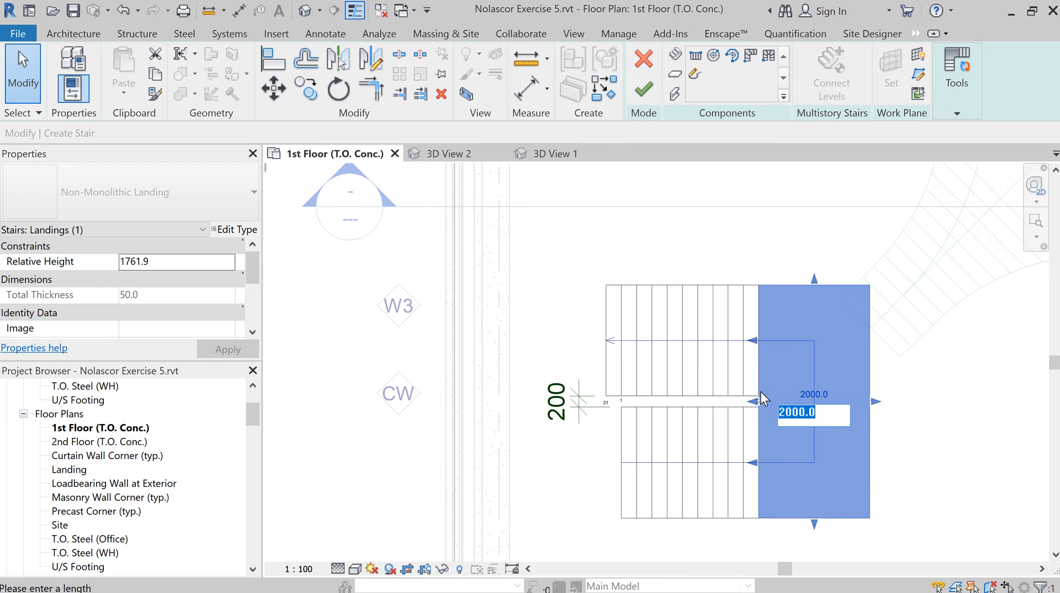
click(789, 413)
text(2)
key(Return)
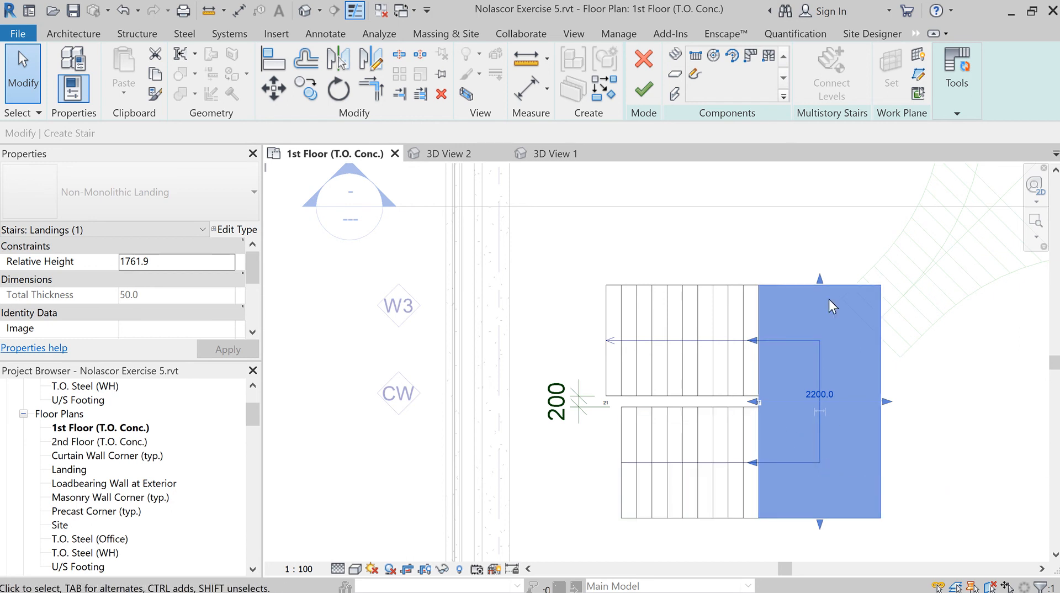
click(957, 114)
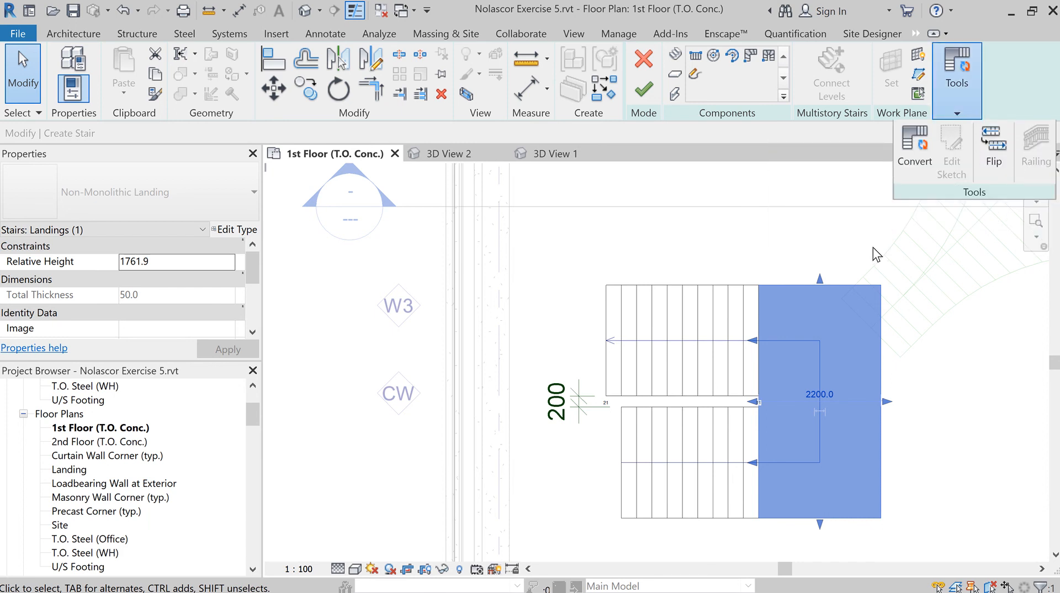
click(933, 389)
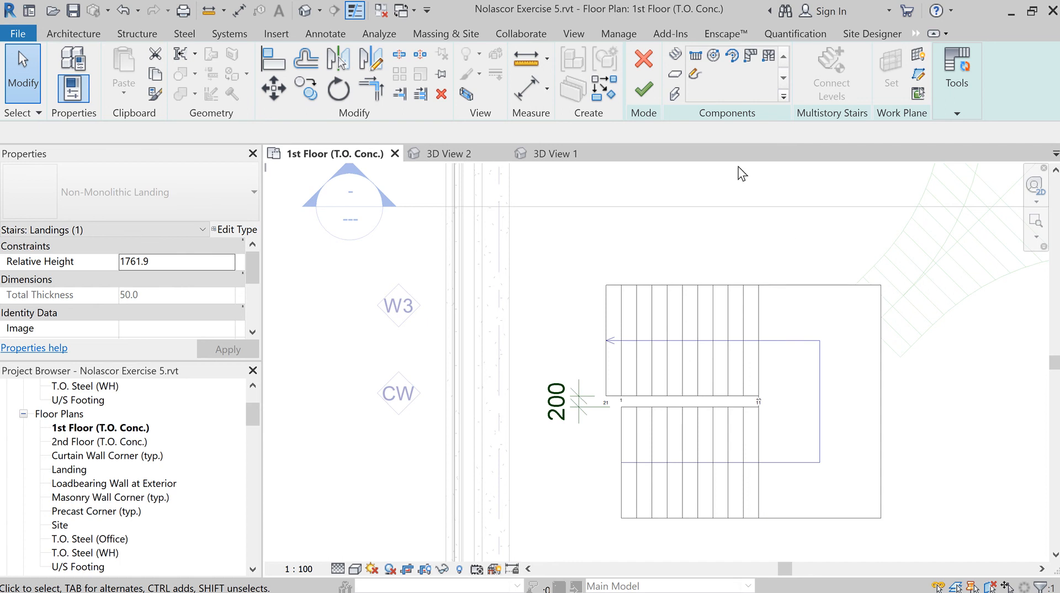
click(651, 93)
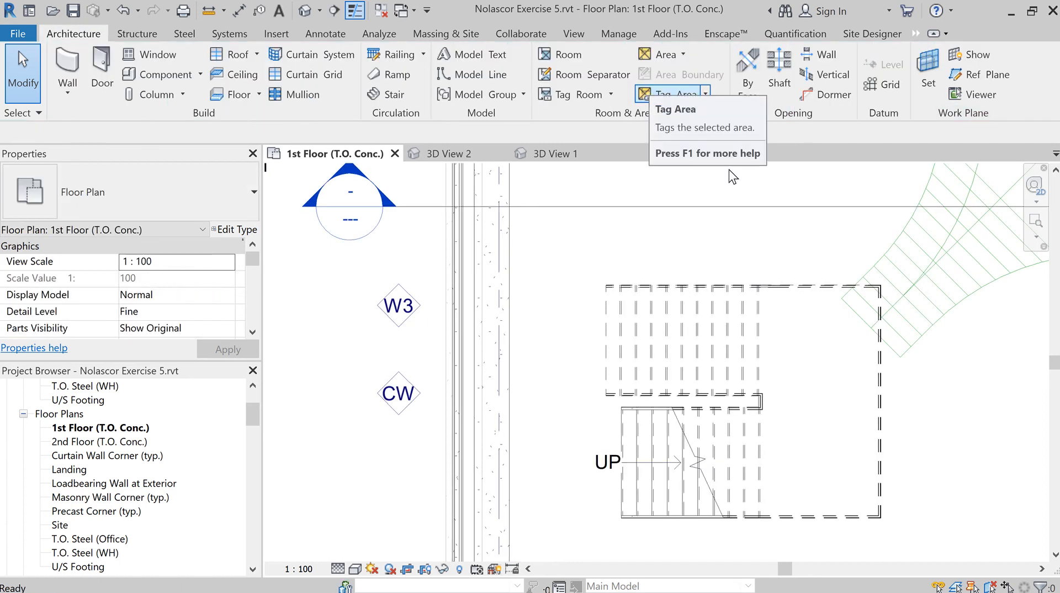
Inspect the outer railing, the inner railing and the Lobby 2 stair individually around the enlarged landing
click(886, 389)
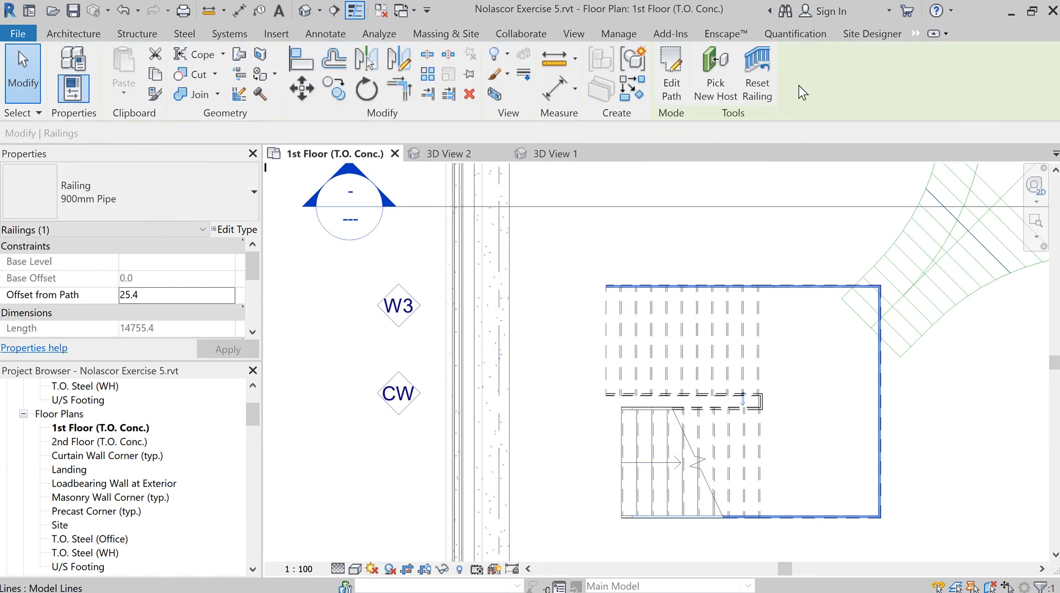
click(772, 86)
click(785, 354)
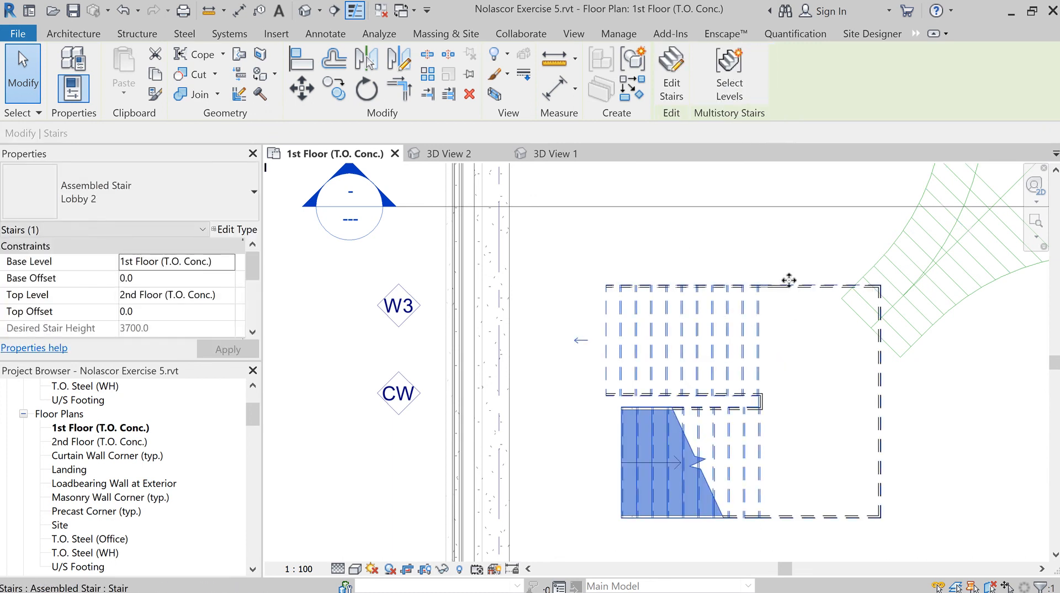
click(787, 254)
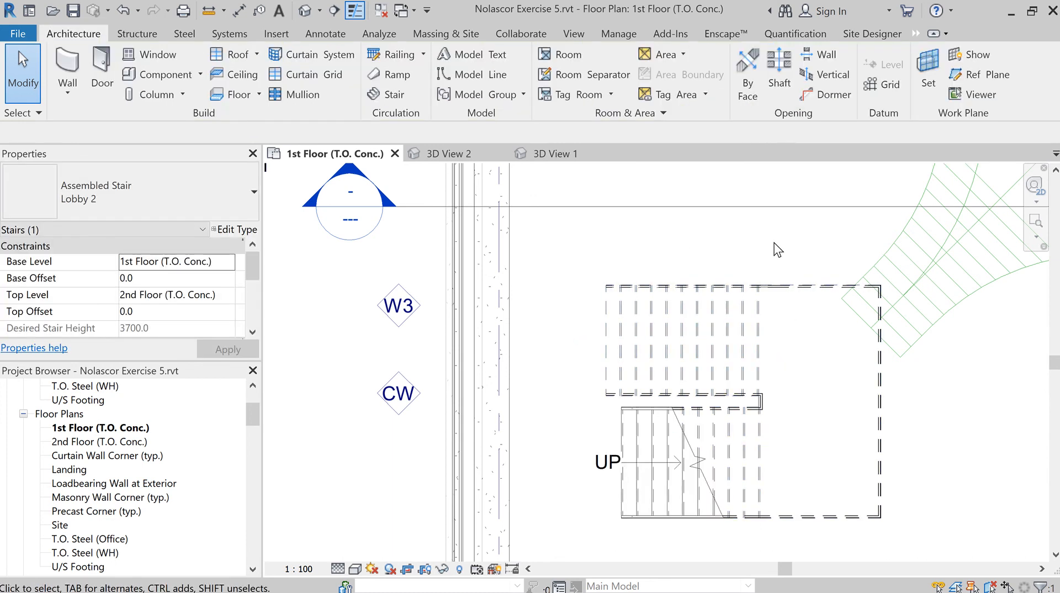
click(786, 286)
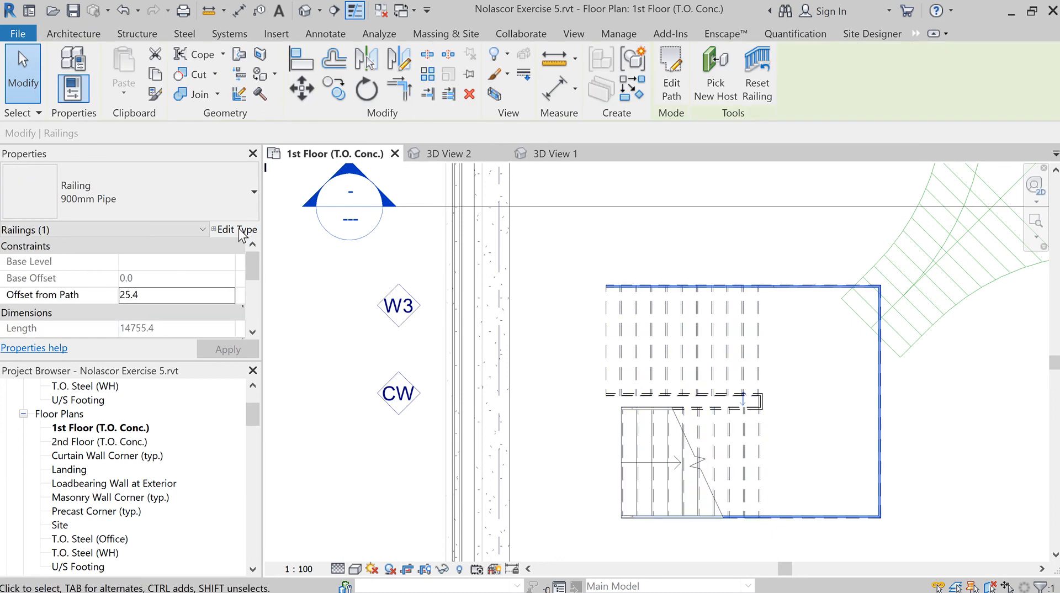
click(237, 212)
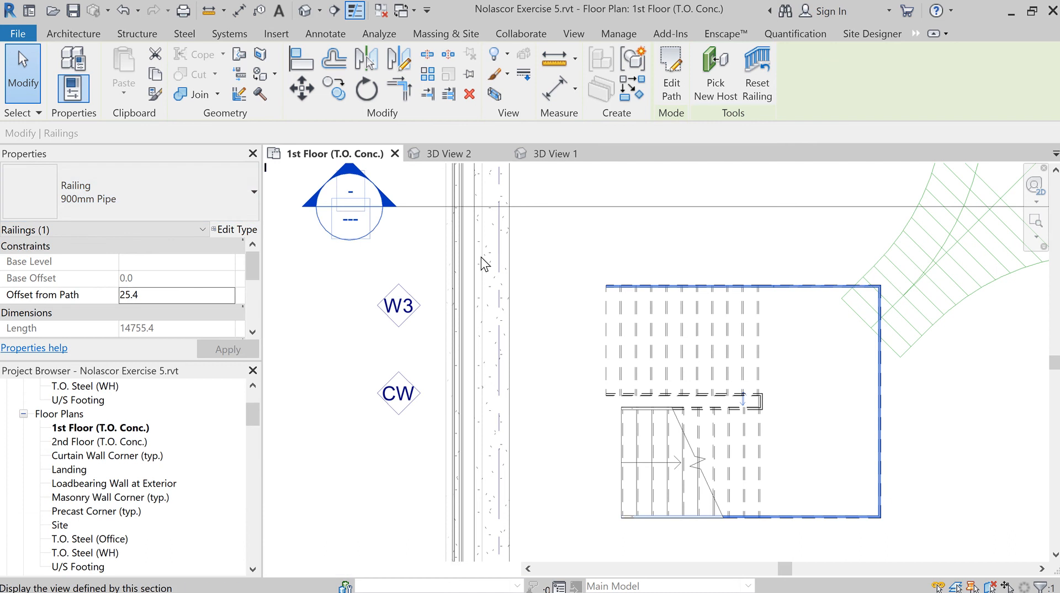
click(606, 397)
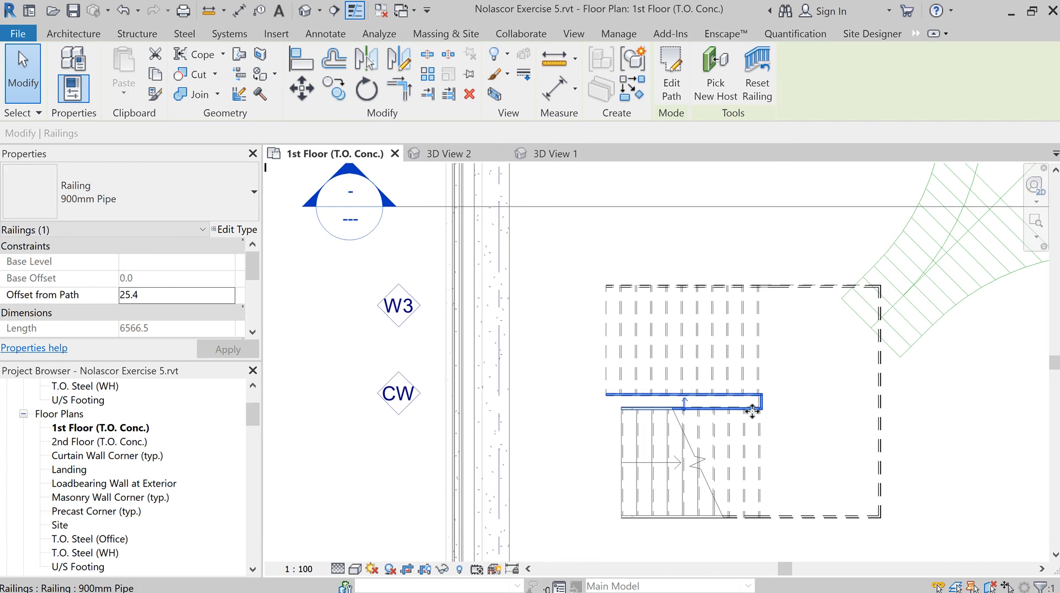
click(561, 356)
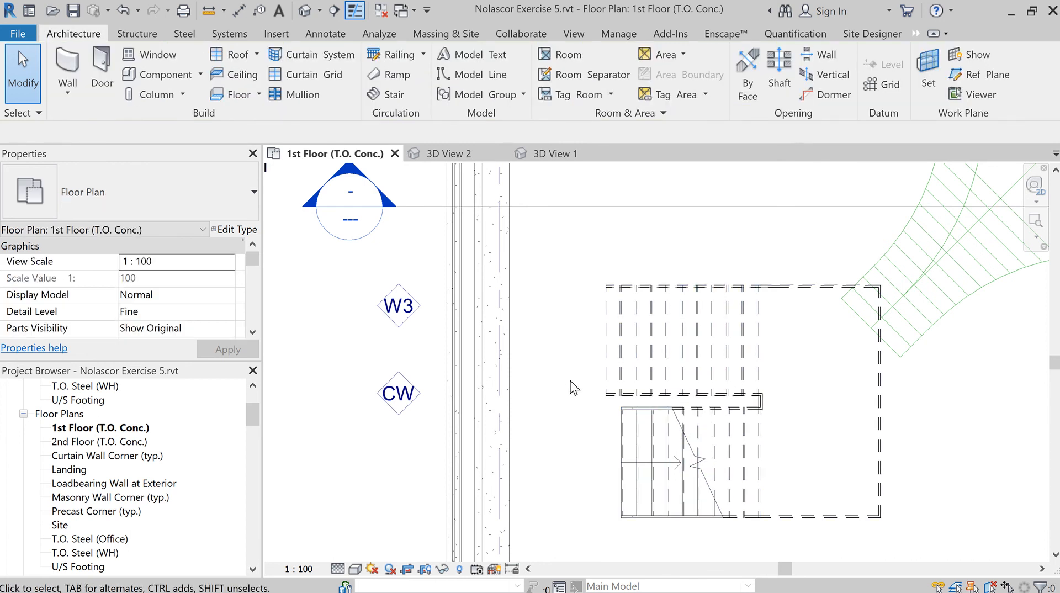
click(609, 357)
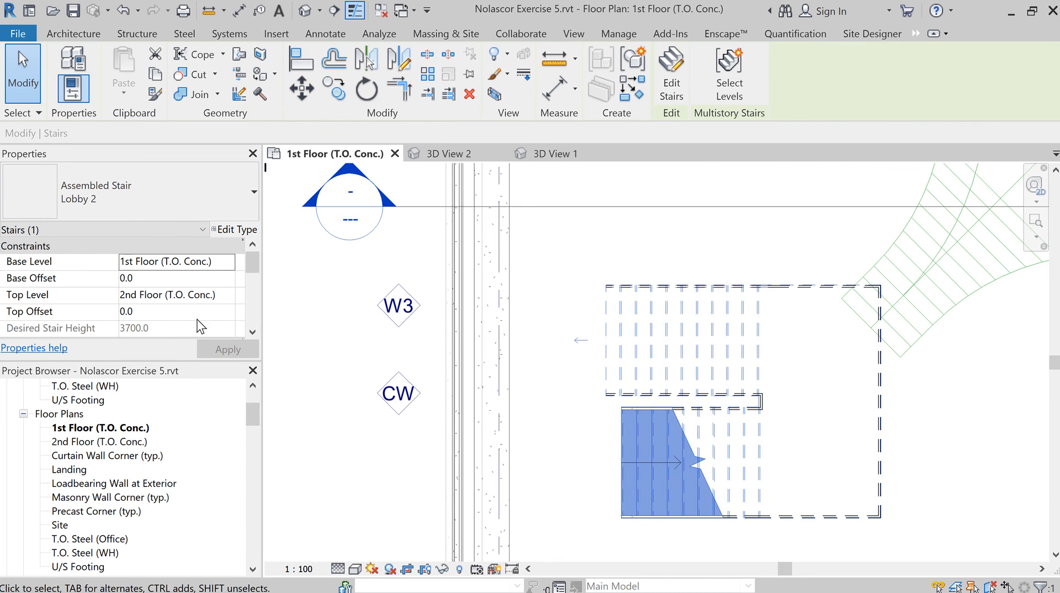
Set the Lobby 2 stair type's minimum run width to 2000 mm and apply it
scroll(199, 325, down, 5)
scroll(191, 320, down, 2)
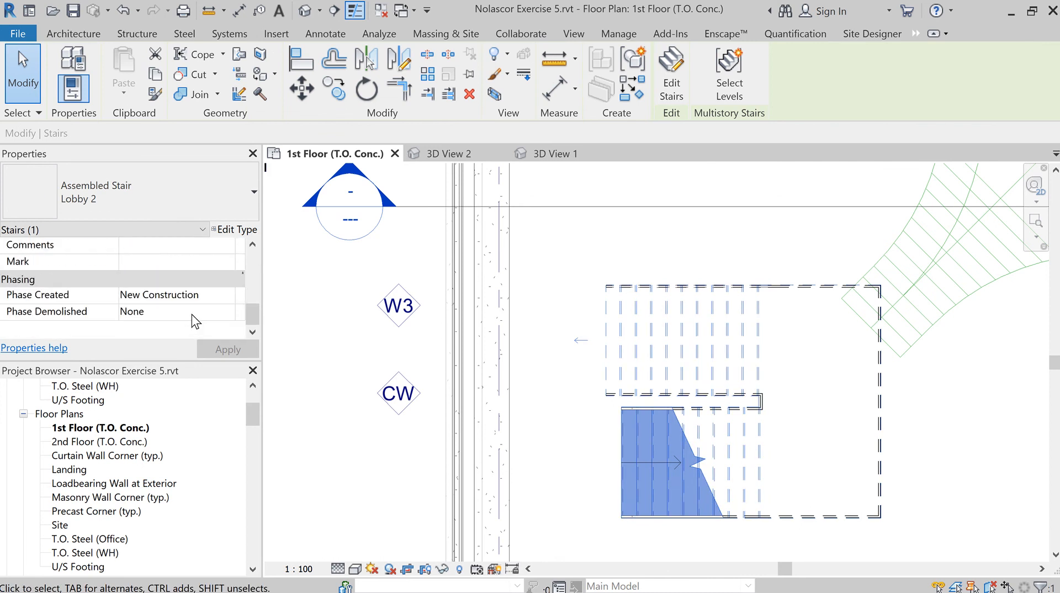
scroll(204, 320, up, 4)
scroll(203, 313, up, 3)
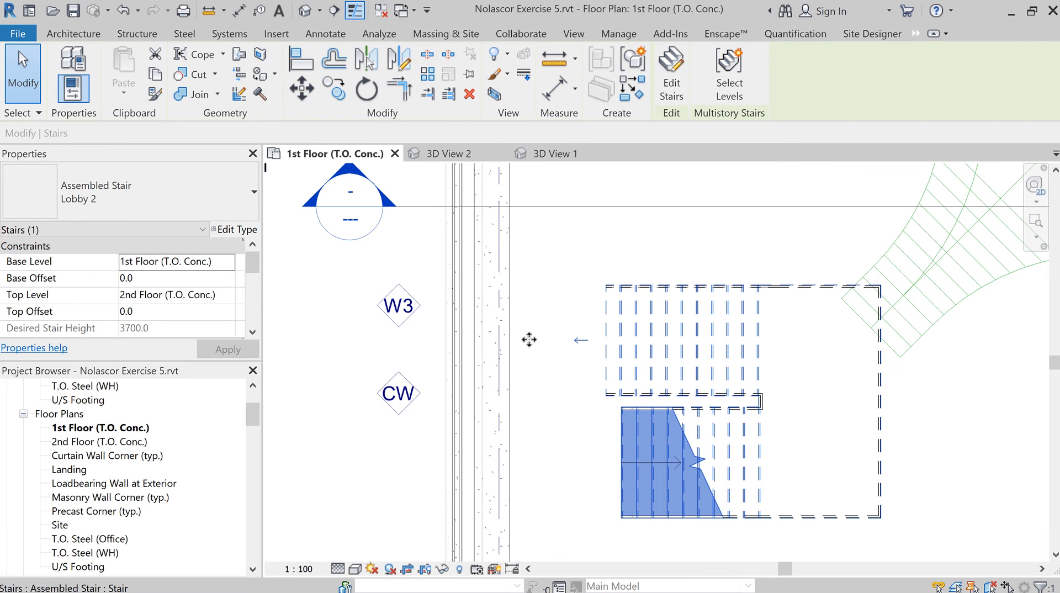
click(241, 230)
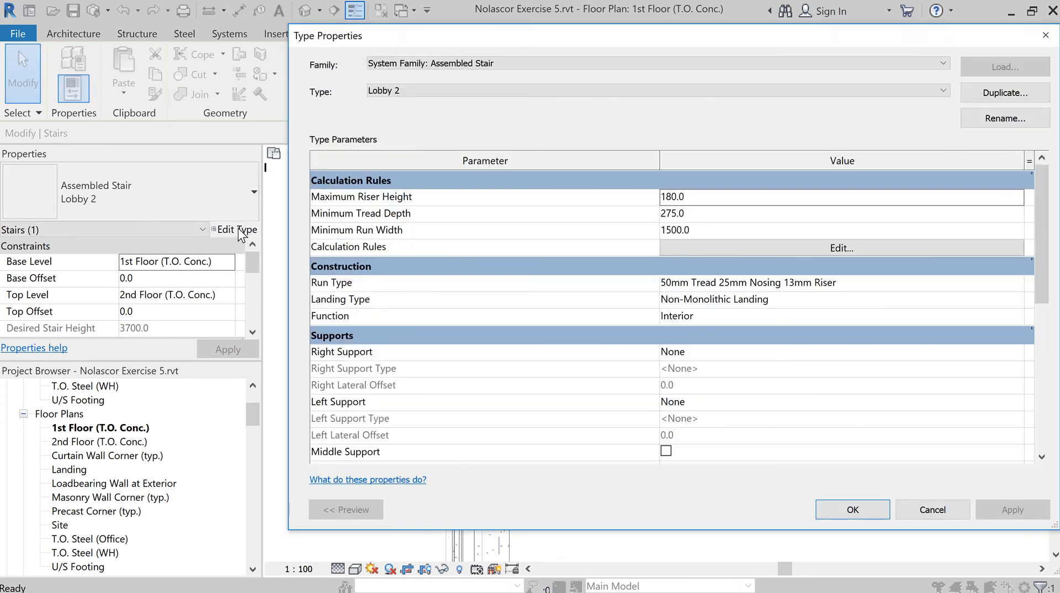
click(669, 231)
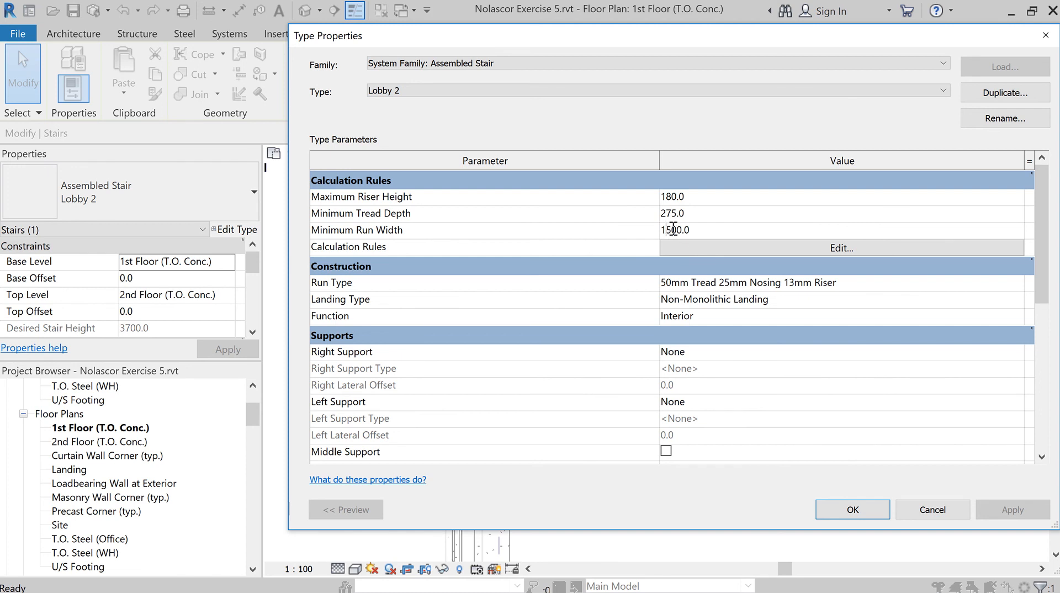
drag(670, 230, 650, 232)
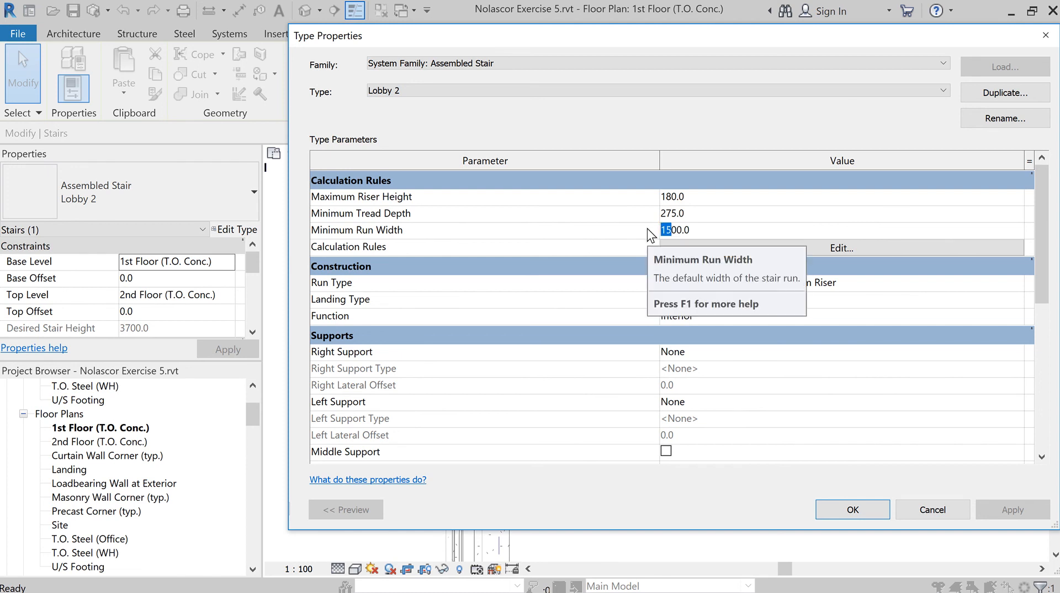
text(20)
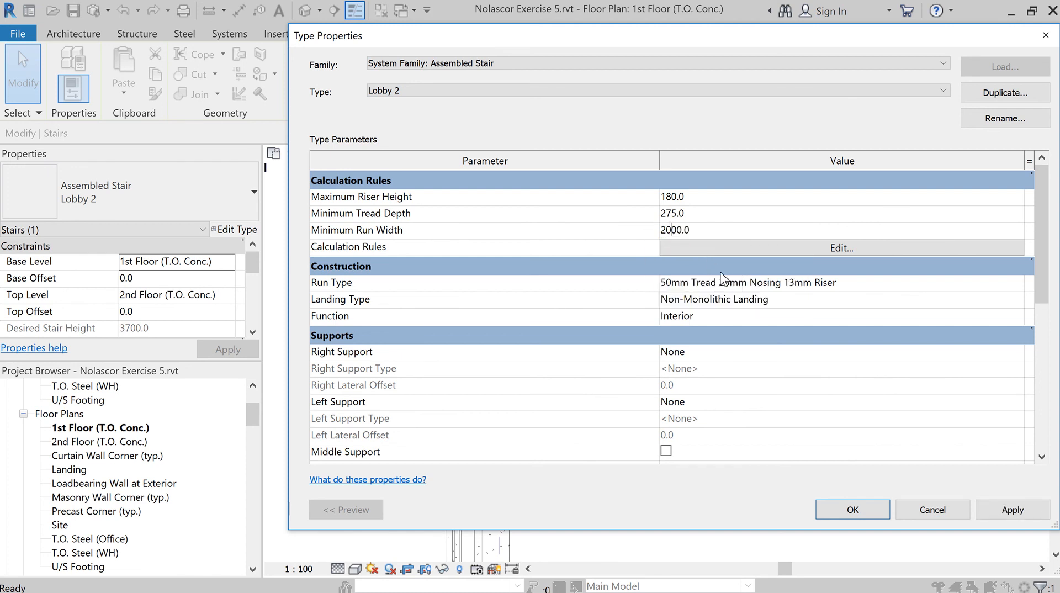
click(1009, 513)
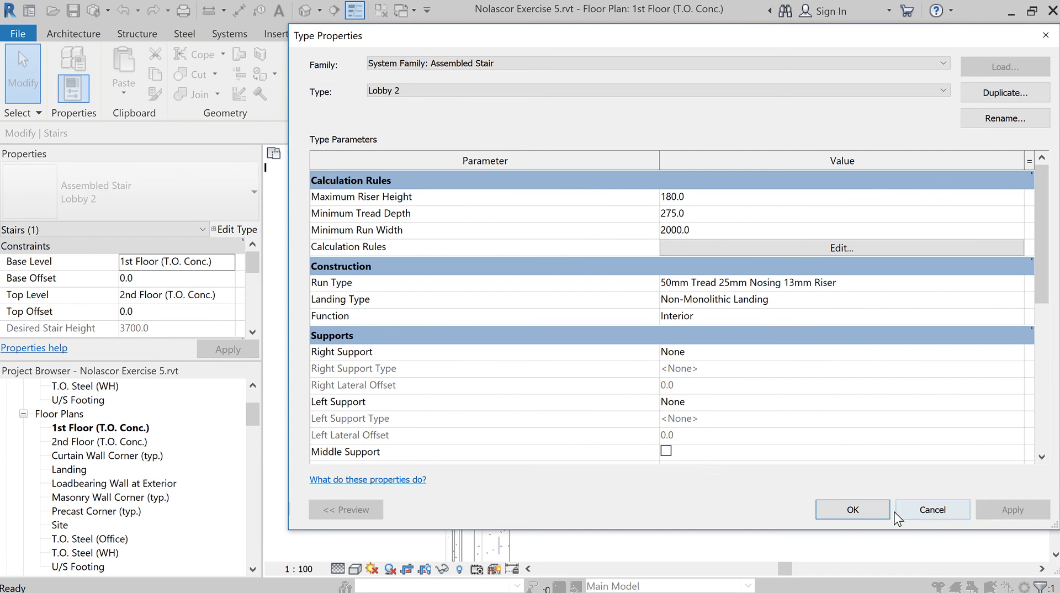
click(862, 514)
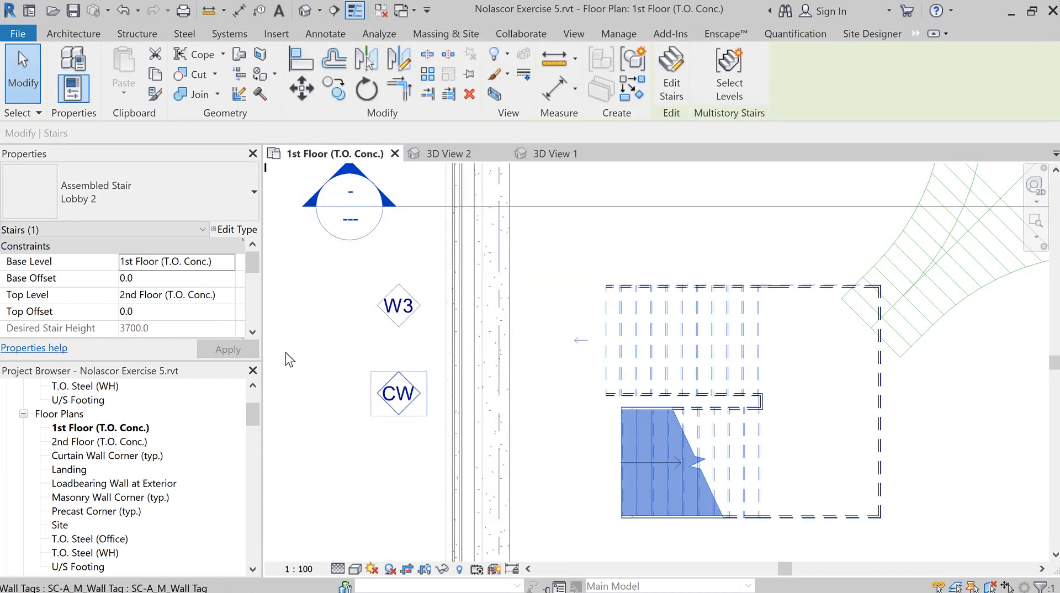
Review the selected stair's instance properties, from the level constraints through the tread and riser values to the phasing
scroll(173, 317, down, 3)
scroll(179, 315, down, 5)
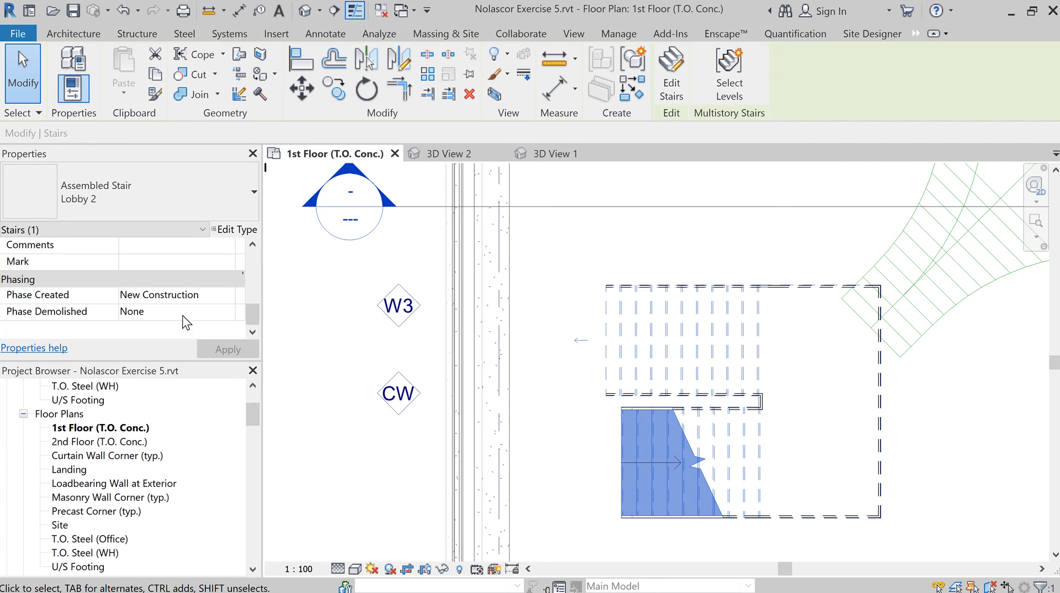
scroll(186, 322, up, 4)
scroll(186, 322, down, 1)
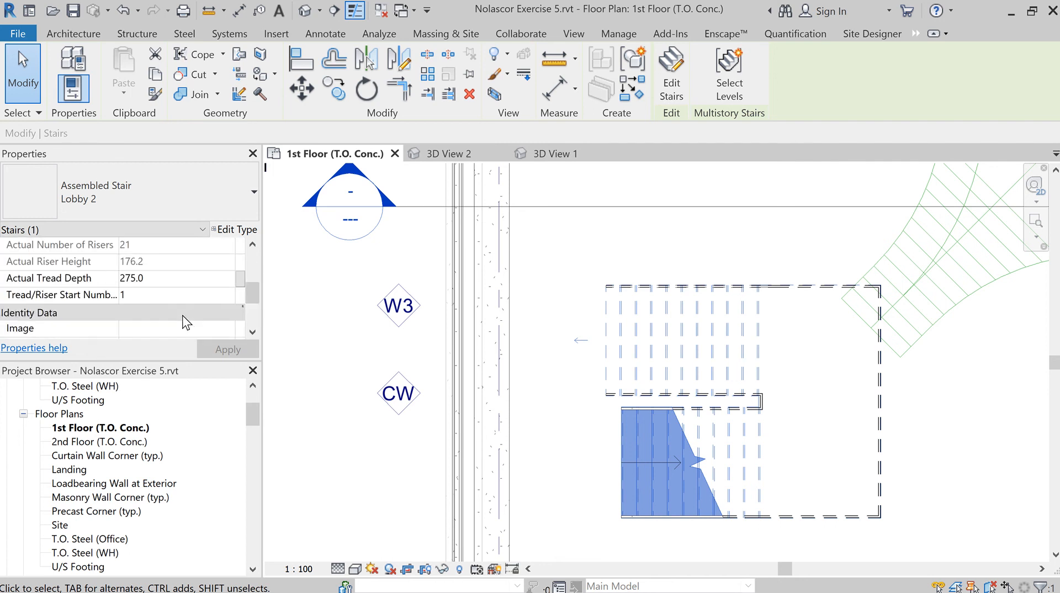
scroll(186, 312, down, 1)
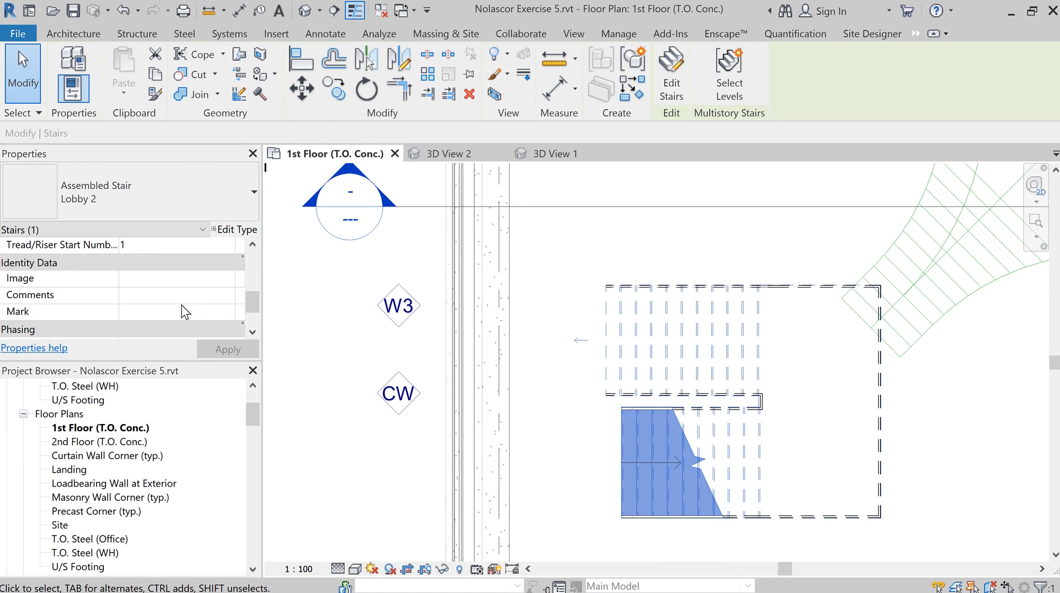
scroll(184, 310, up, 5)
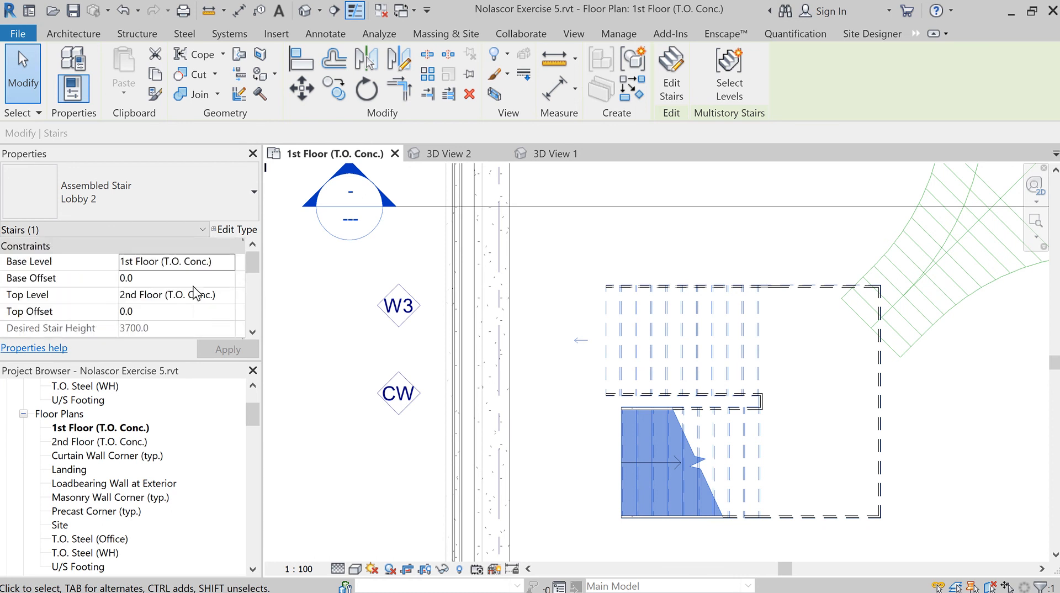
Set the Lobby 2 stair type's minimum run width back to 1500 mm and apply it
click(223, 232)
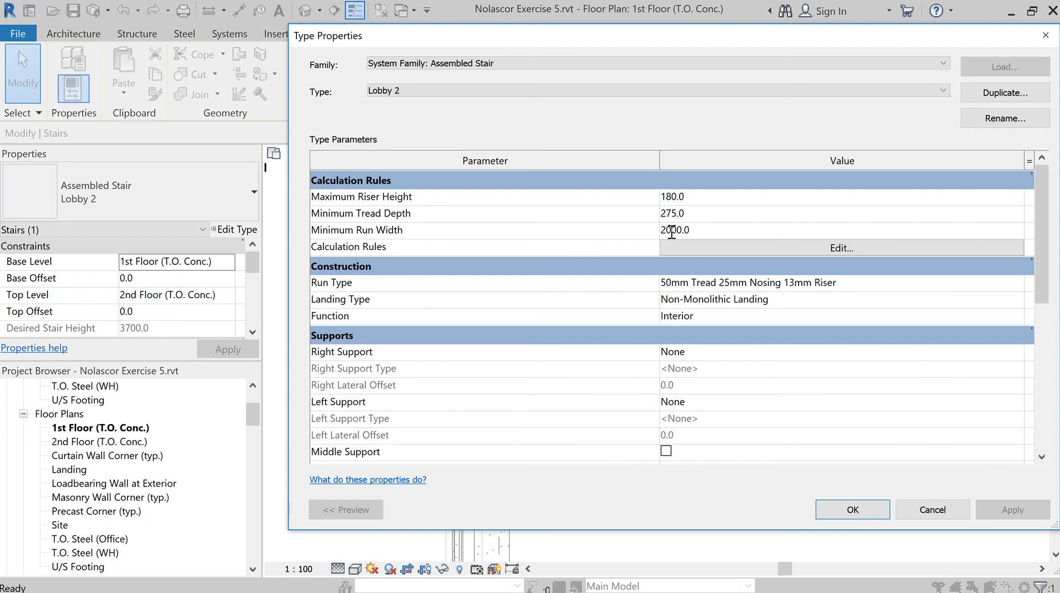
drag(672, 229, 646, 229)
text(150)
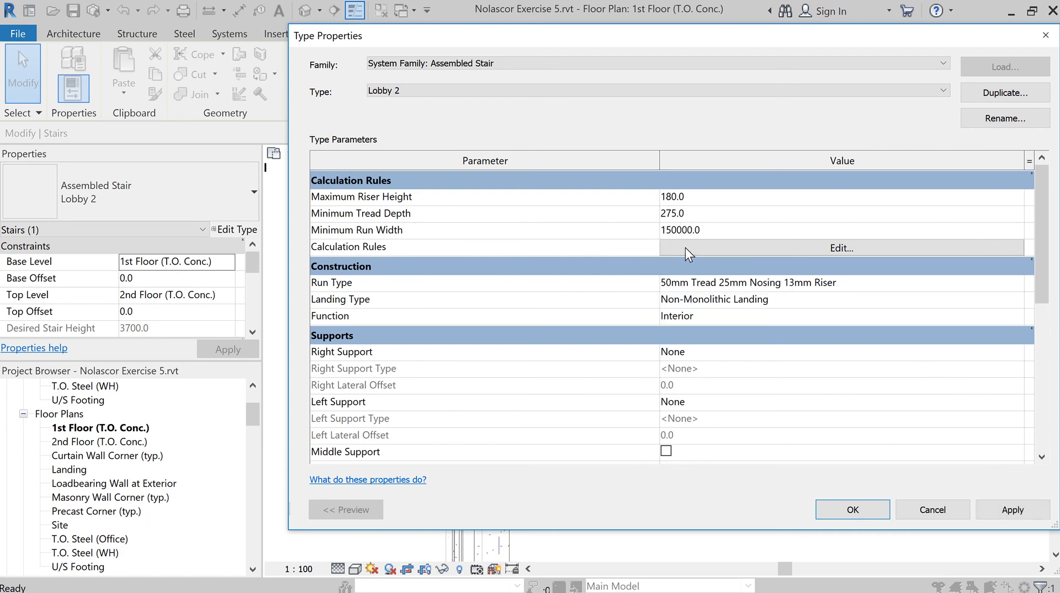
key(Delete)
text(.)
click(1019, 507)
click(867, 508)
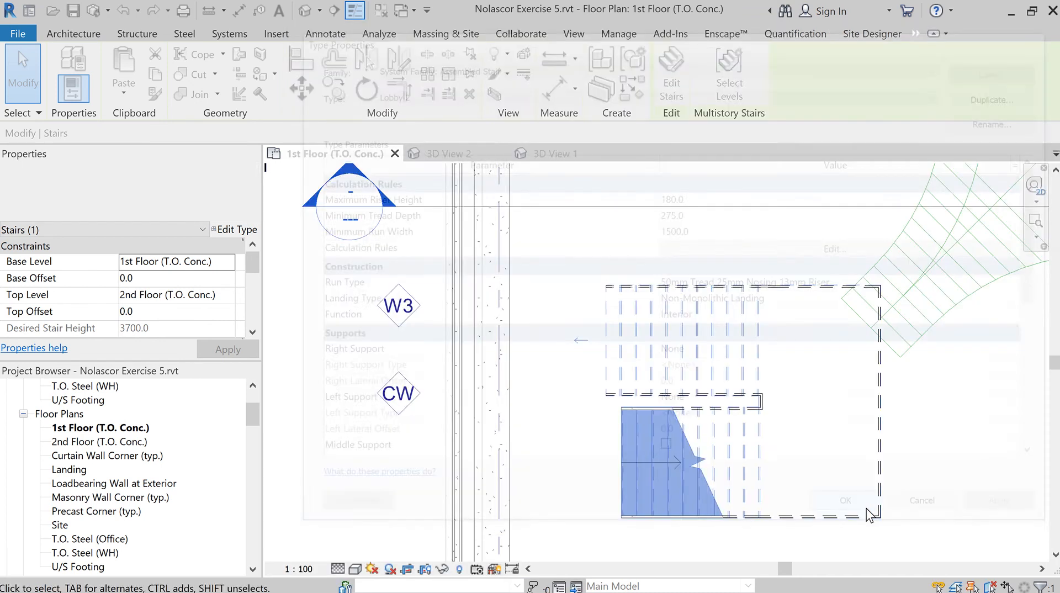
Deselect the stair and examine its layout and its placement in the surrounding 1st floor plan
click(554, 462)
scroll(574, 447, down, 1)
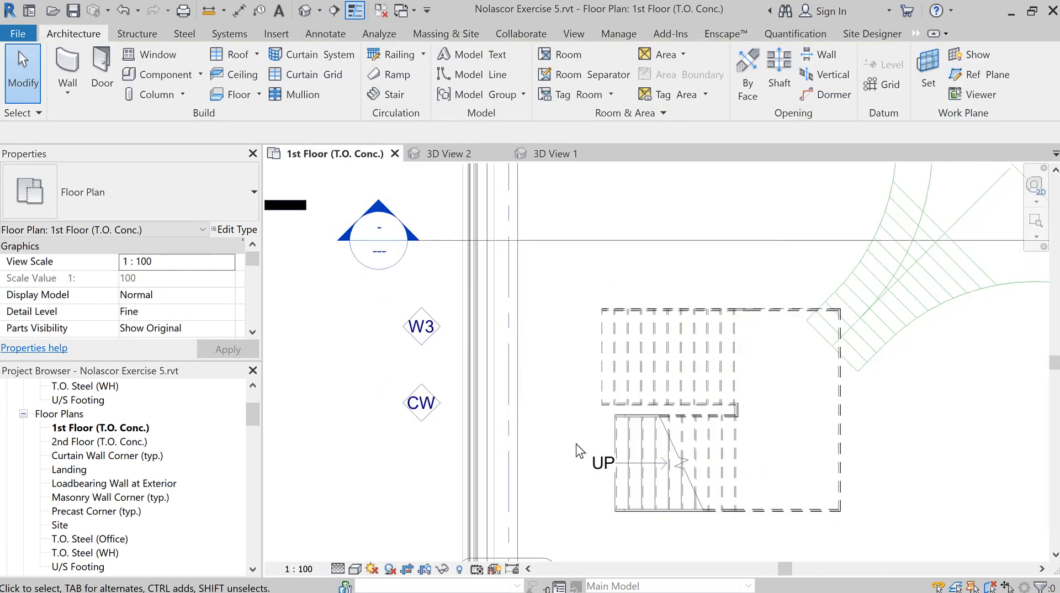
middle_drag(575, 442, 583, 384)
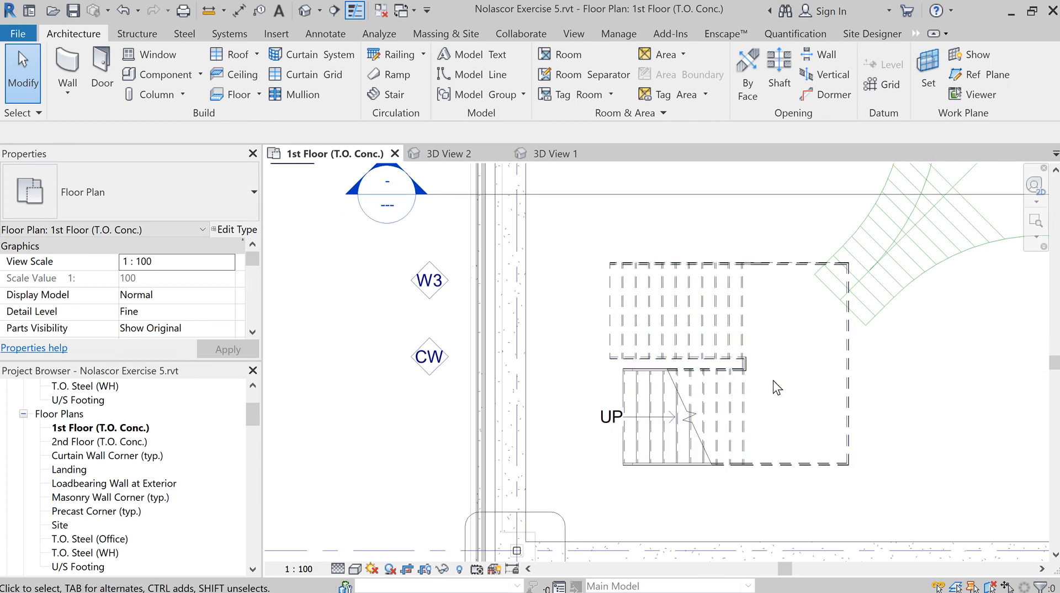
scroll(772, 383, down, 5)
scroll(771, 393, down, 4)
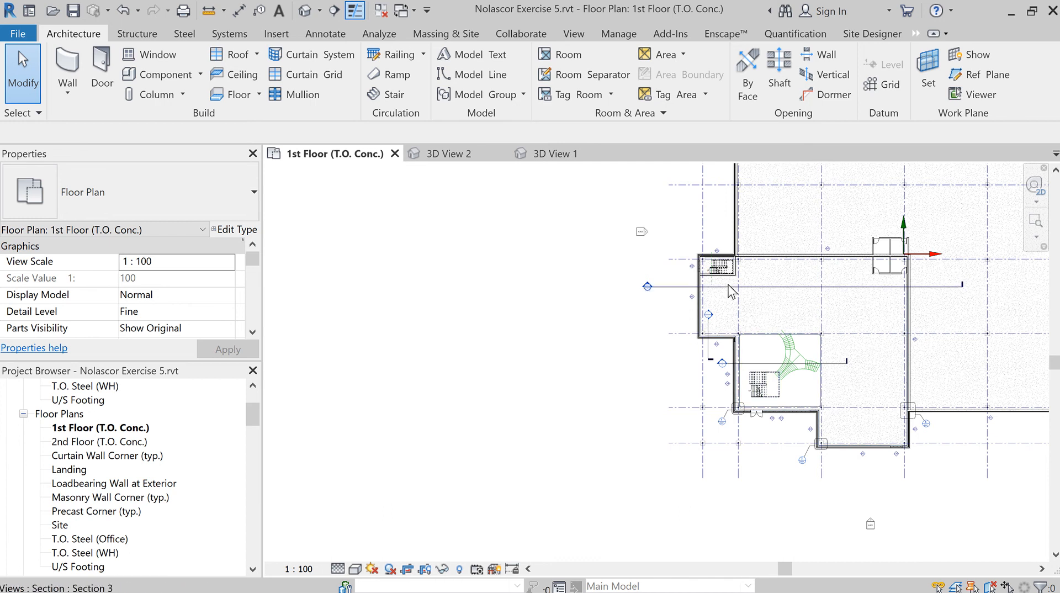
scroll(767, 399, up, 8)
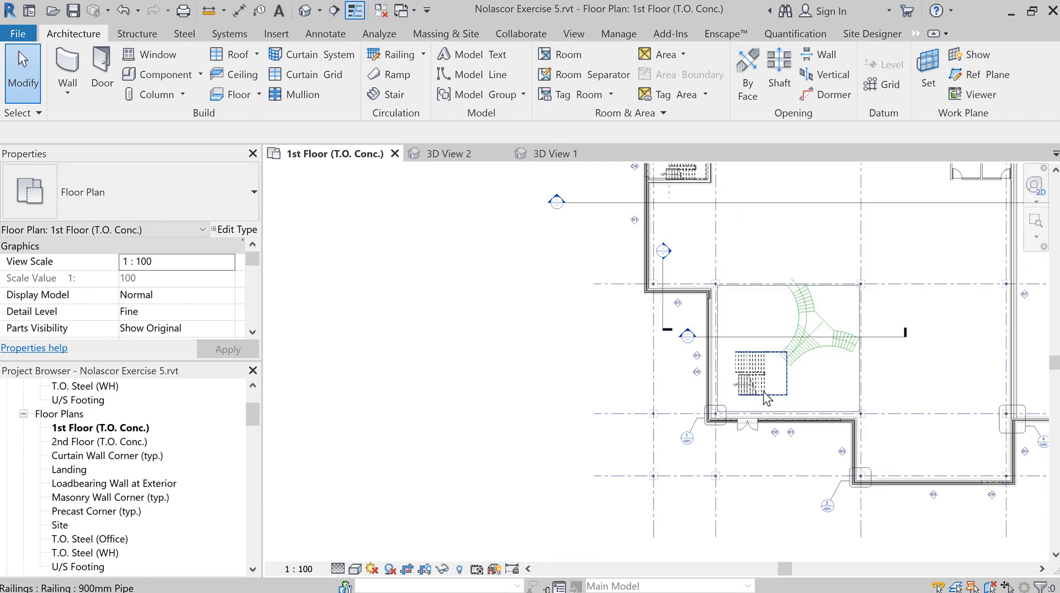
scroll(782, 389, up, 2)
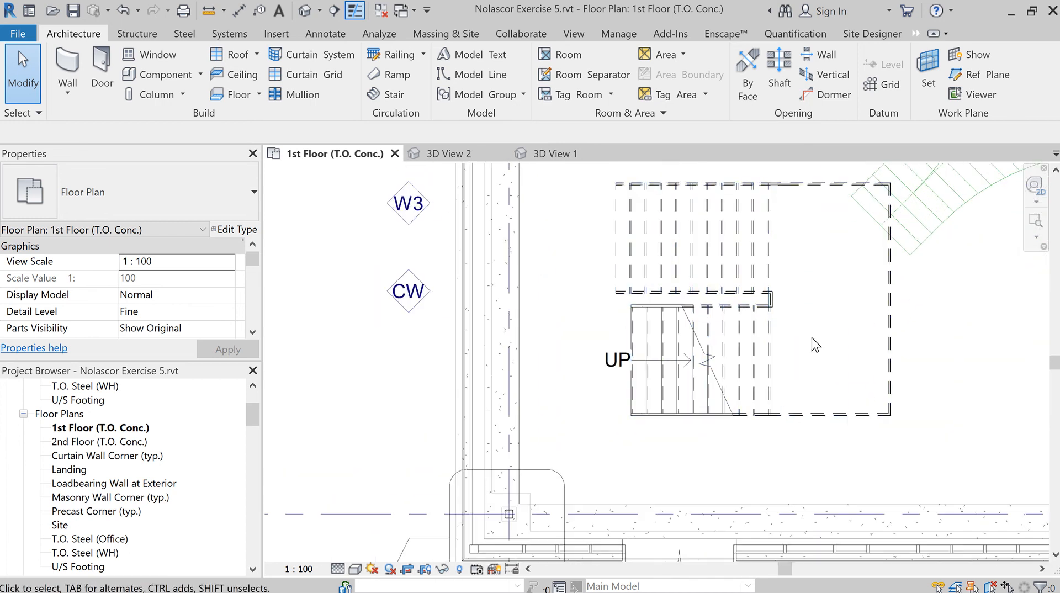
middle_drag(812, 337, 798, 383)
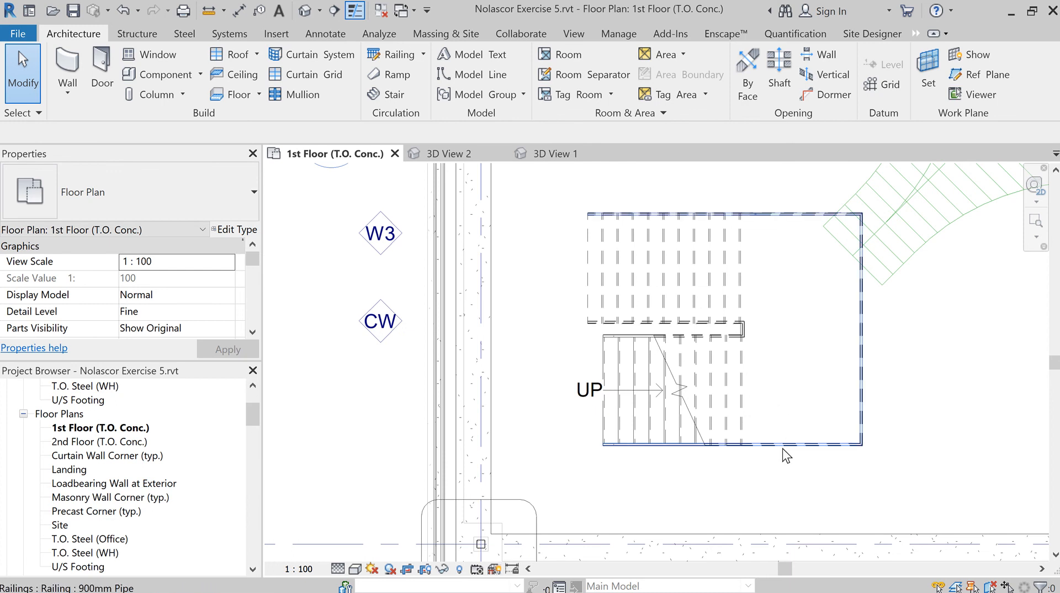